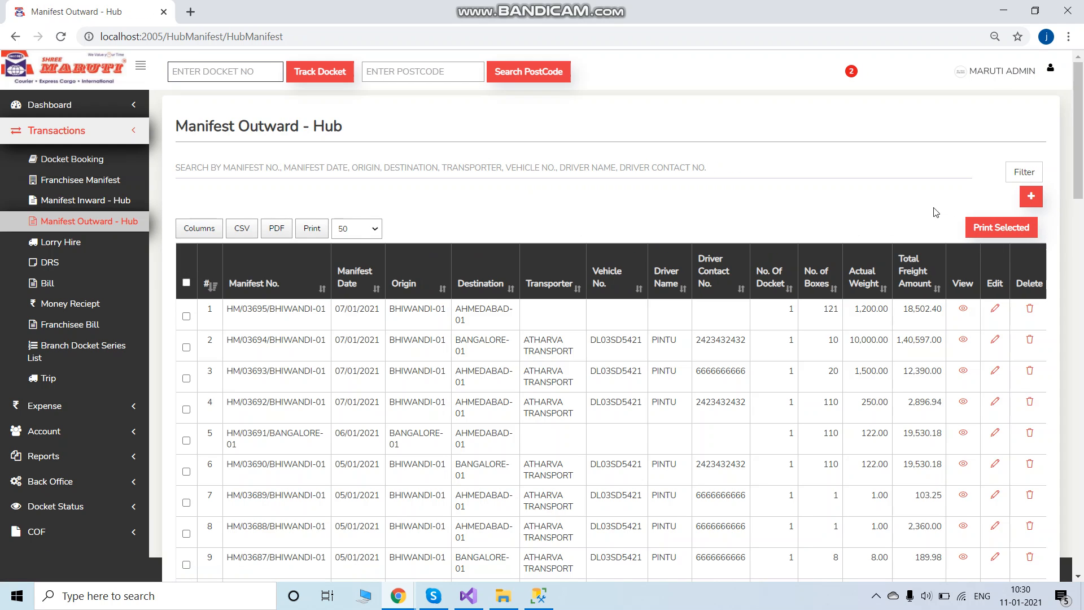
Start a new outward hub manifest and set its destination to AHMEDABAD-01
left_click(1031, 196)
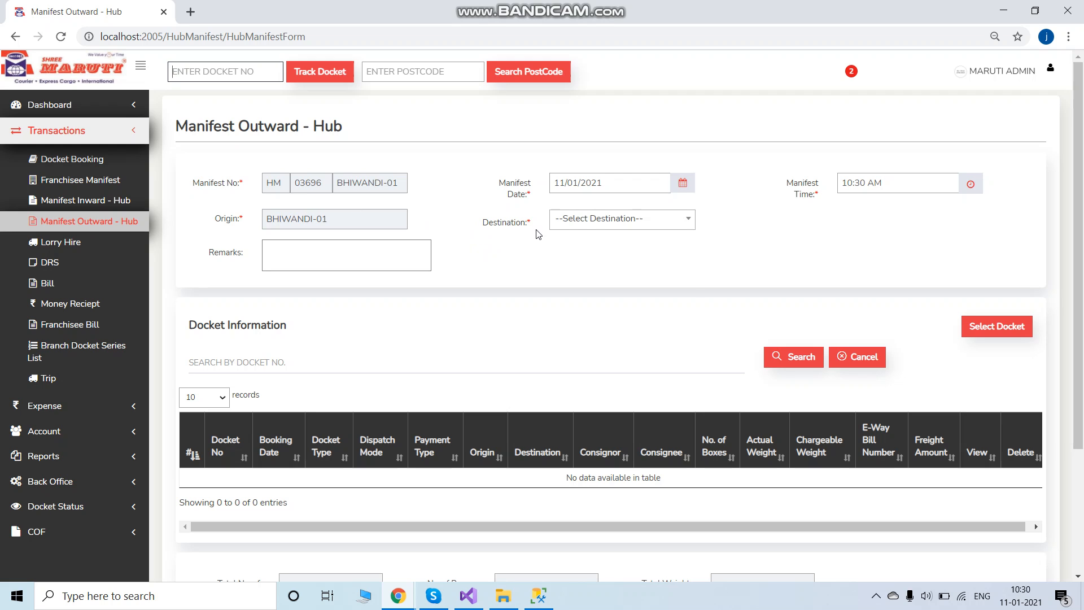
left_click(597, 224)
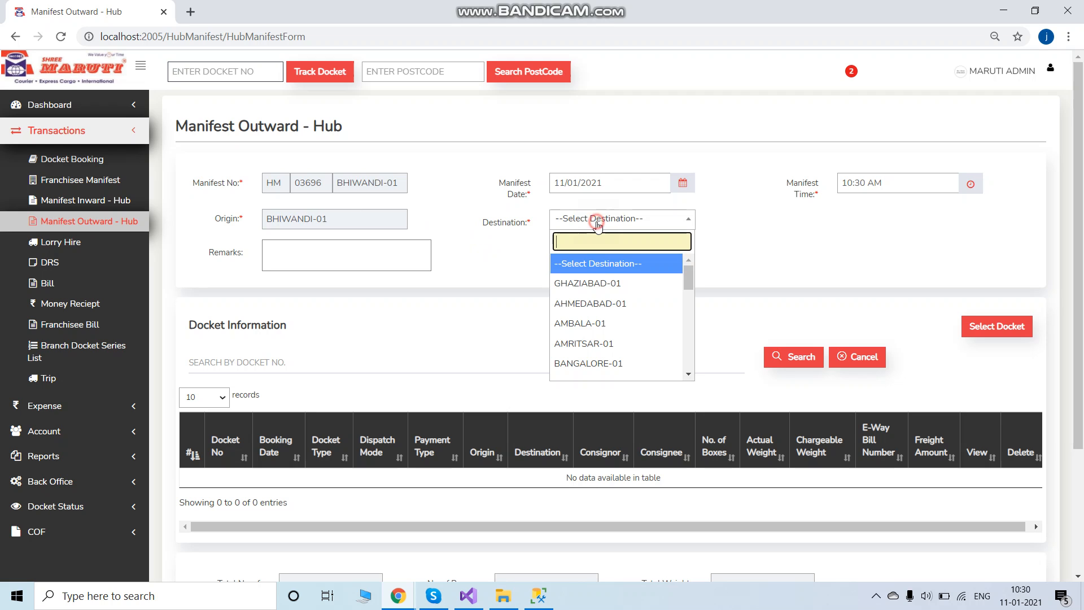
left_click(591, 305)
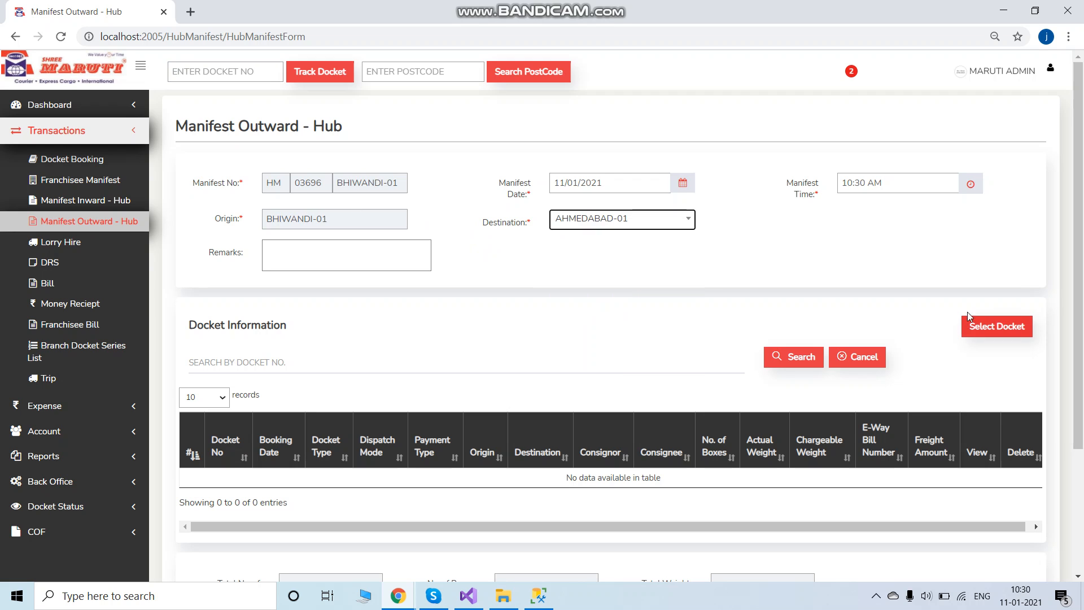
scroll(694, 246, "down", 1)
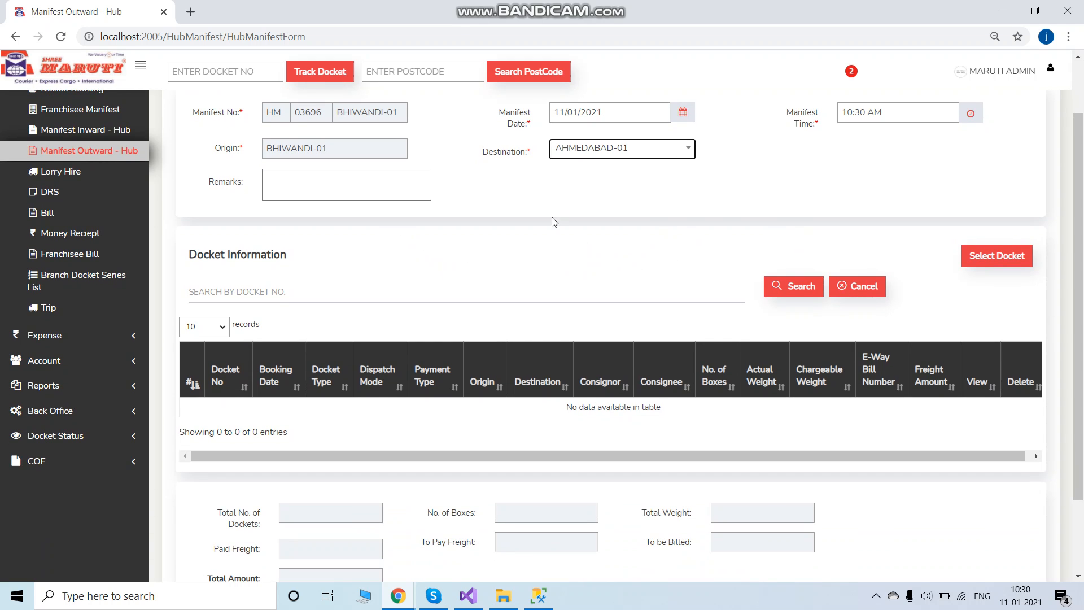
scroll(581, 201, "up", 1)
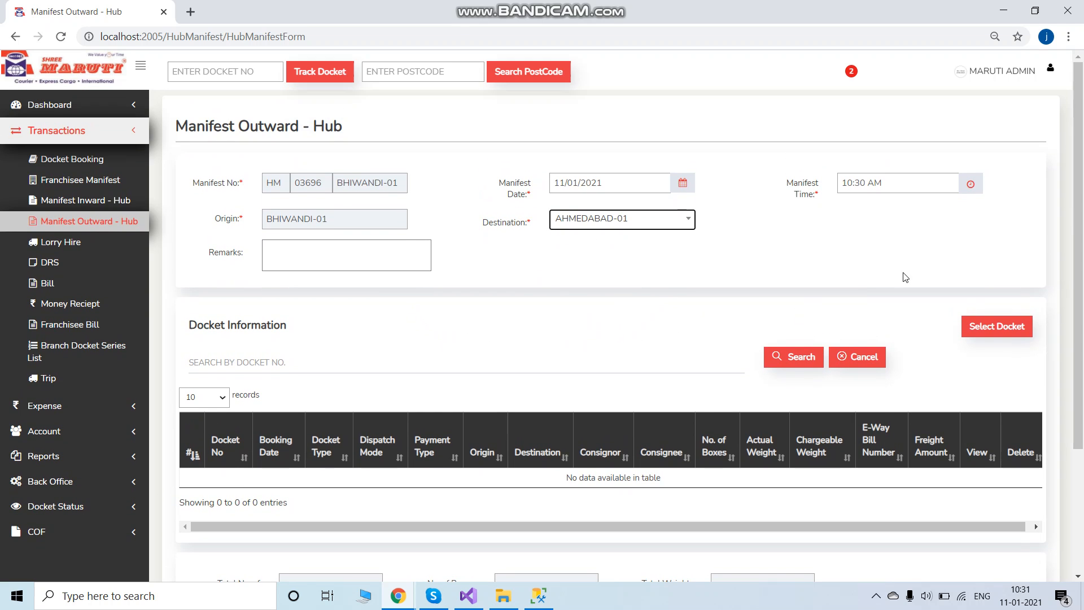
Add the Gujarat-bound docket from JIFFYBAG ECOM PVT LTD to the manifest and save the manifest
left_click(1007, 328)
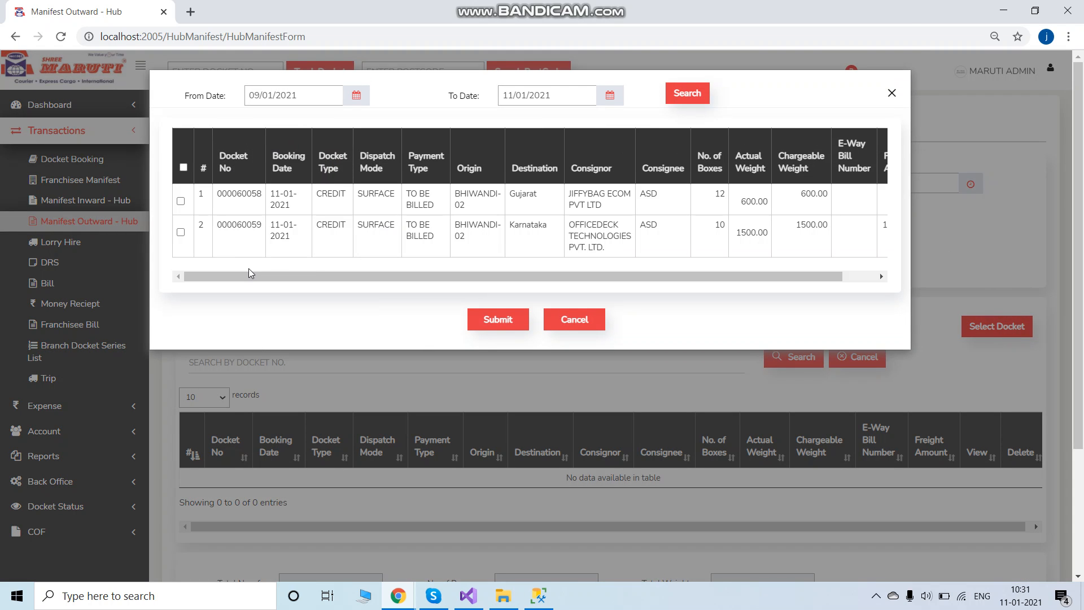
left_click(181, 201)
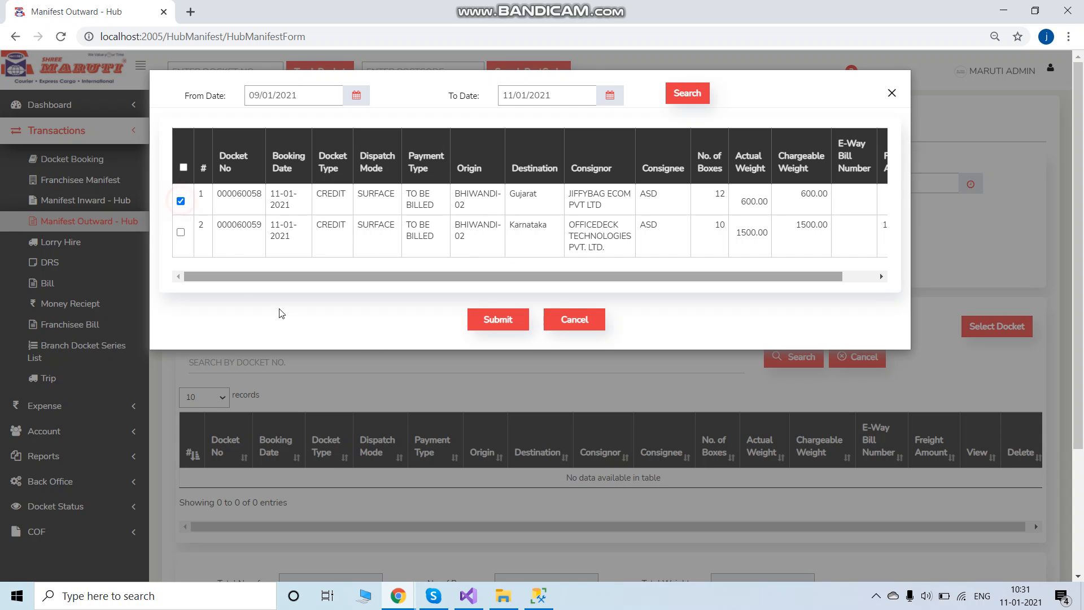
left_click(501, 321)
scroll(653, 273, "down", 4)
scroll(652, 272, "up", 4)
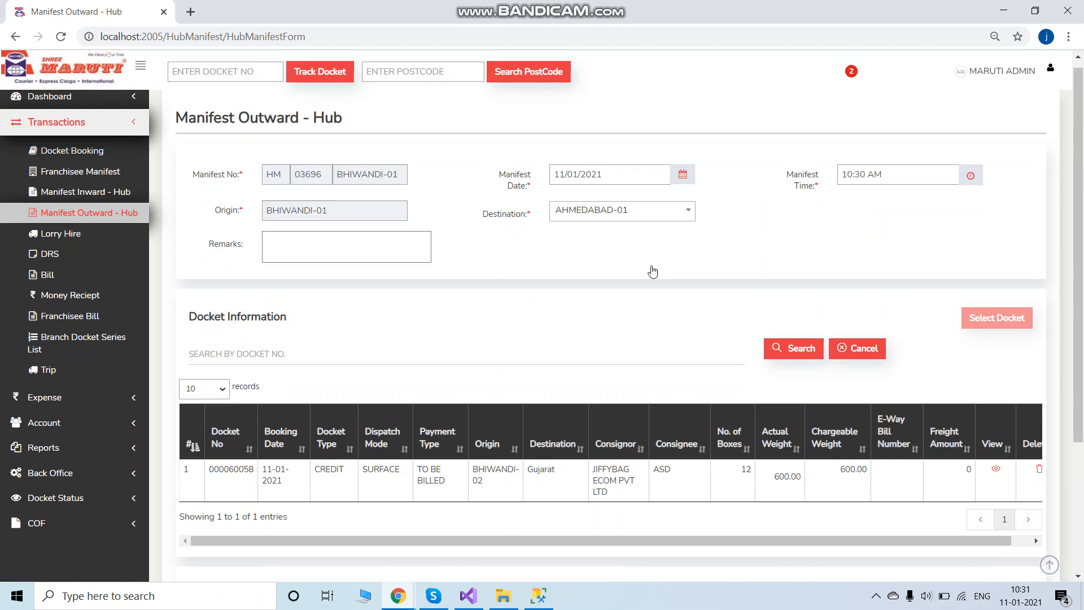
scroll(652, 272, "down", 1)
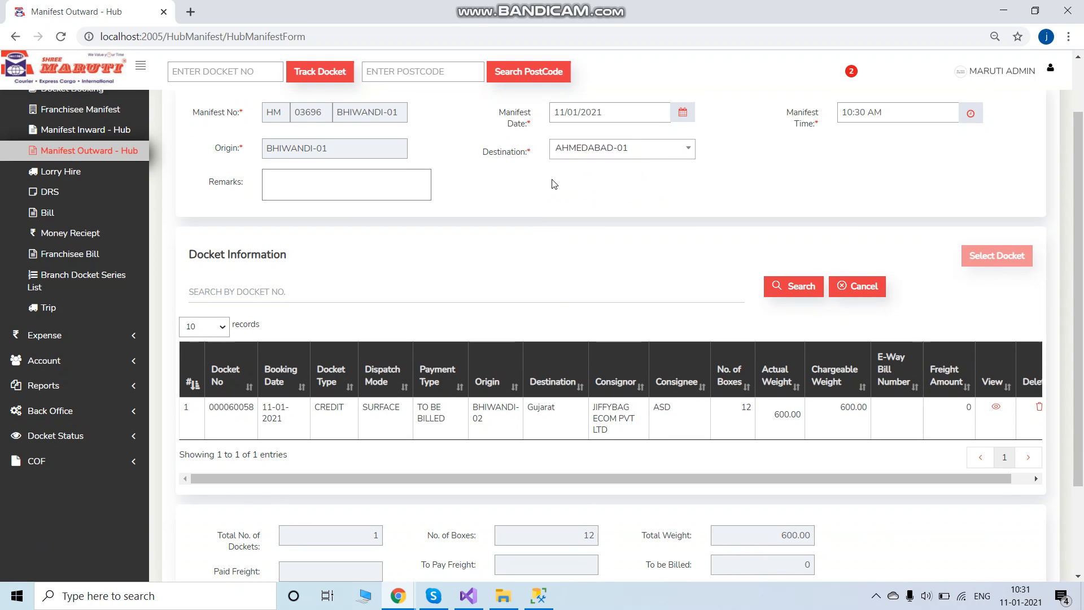
scroll(491, 282, "down", 2)
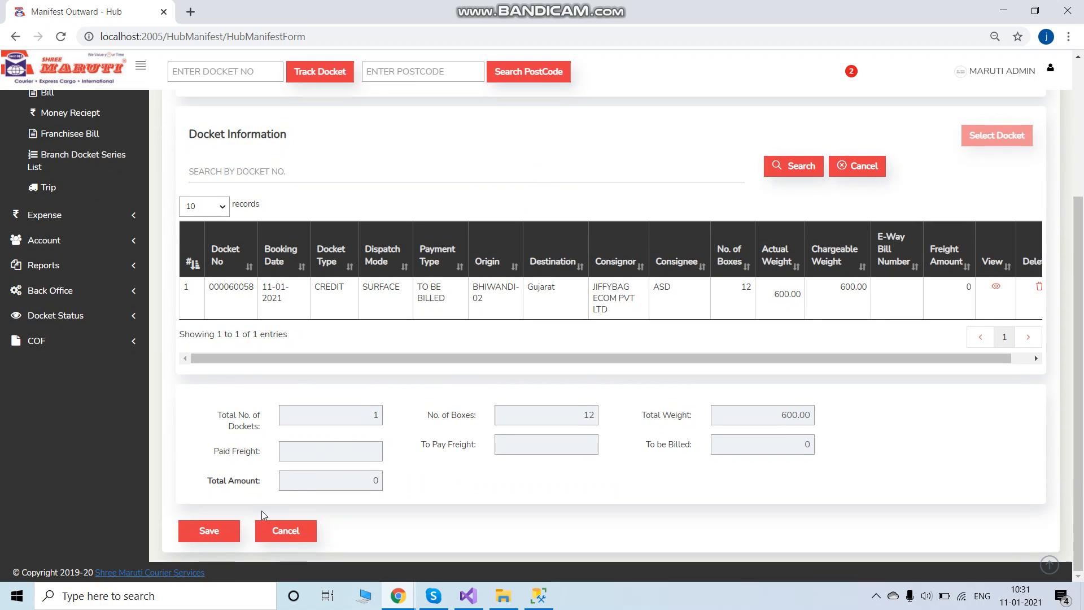
left_click(212, 533)
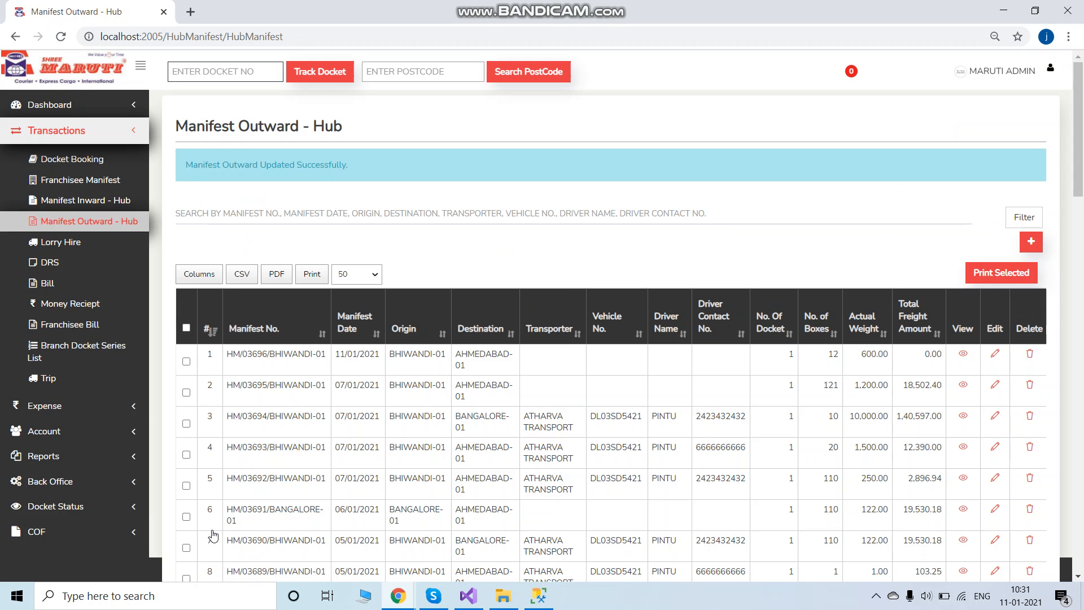
Start another outward hub manifest and set its destination to BANGALORE-01
left_click(1034, 247)
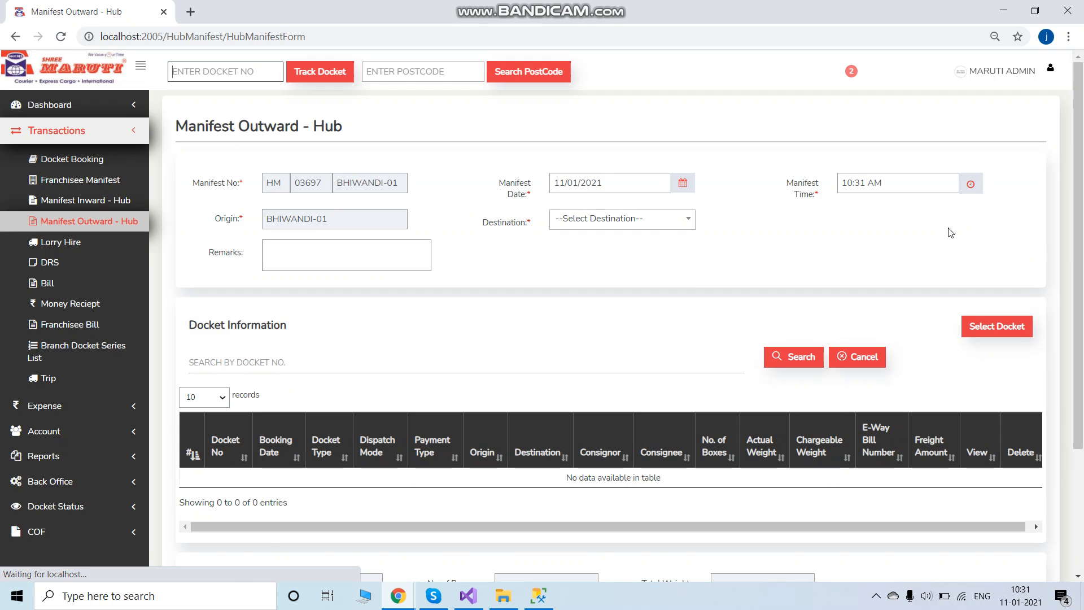
left_click(660, 221)
type("ba")
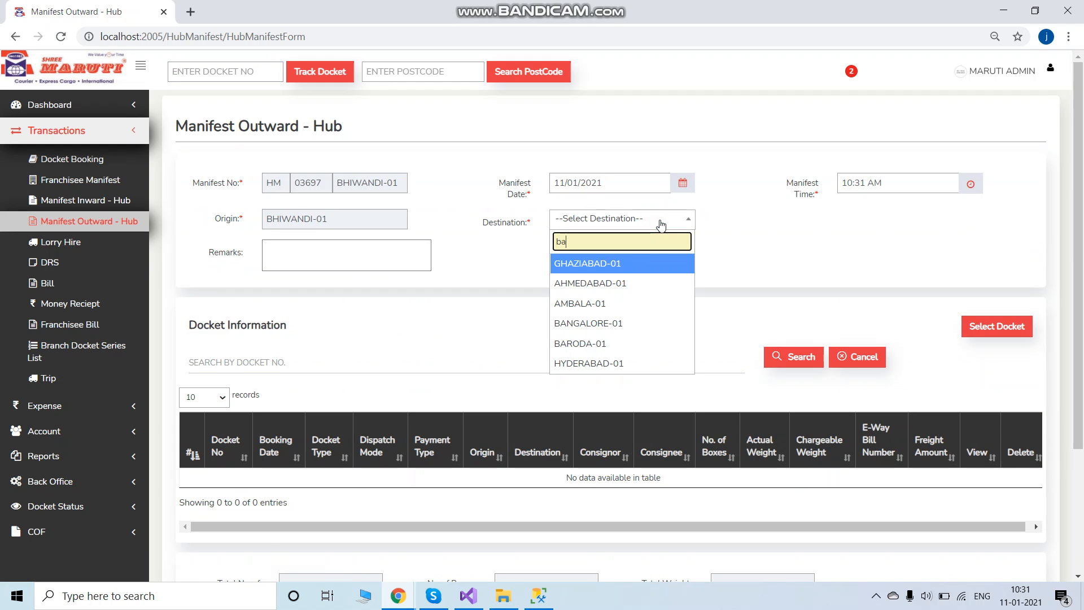
type("n")
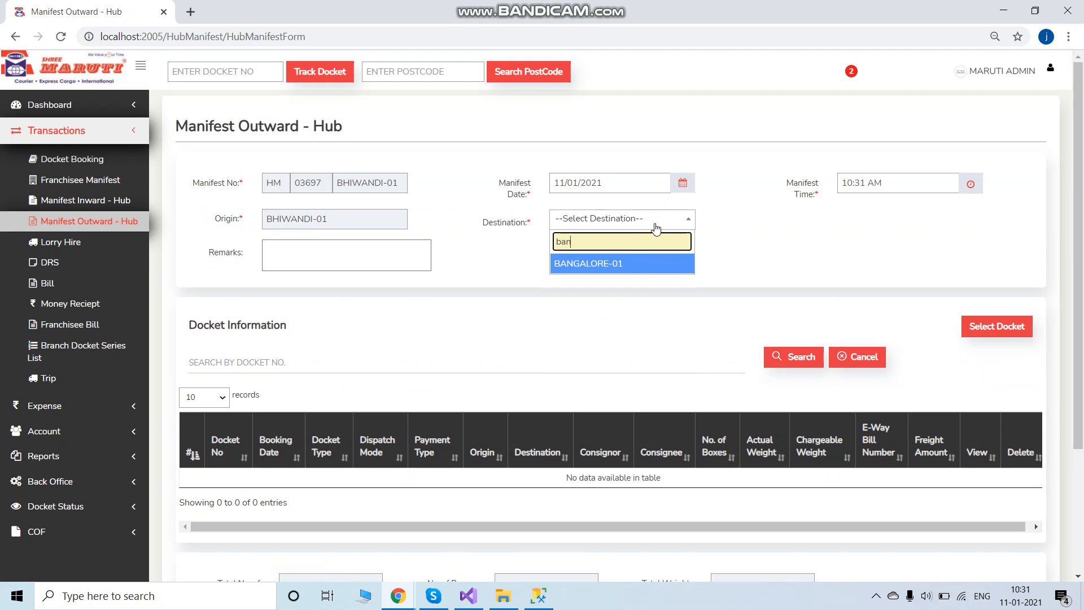
left_click(588, 264)
Add the Karnataka-bound docket from OFFICEDECK TECHNOLOGIES PVT. LTD. to the manifest and save the manifest
left_click(1002, 339)
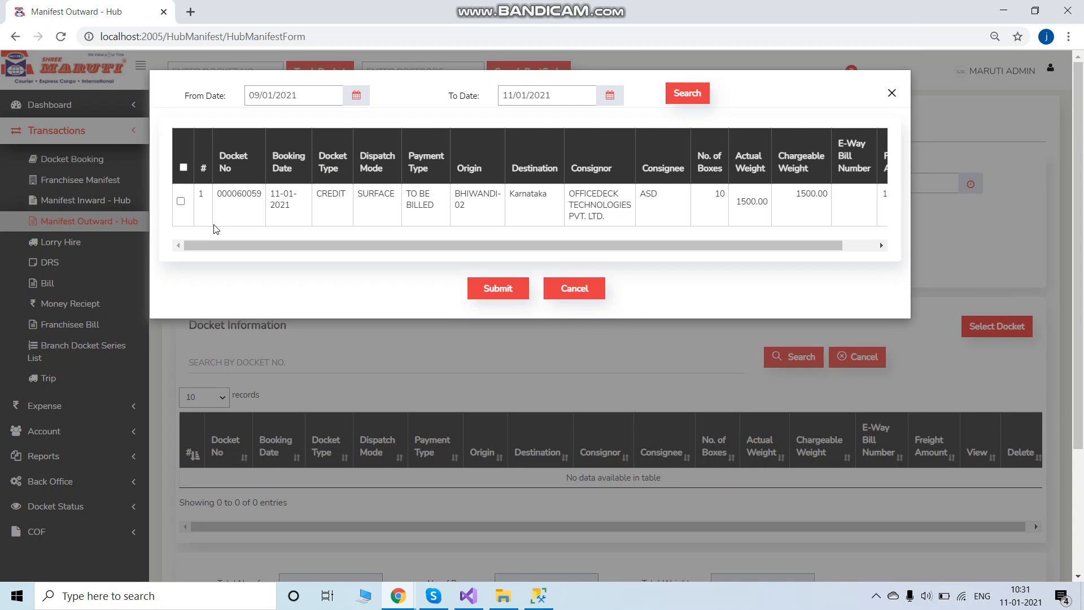
left_click(181, 201)
left_click(468, 289)
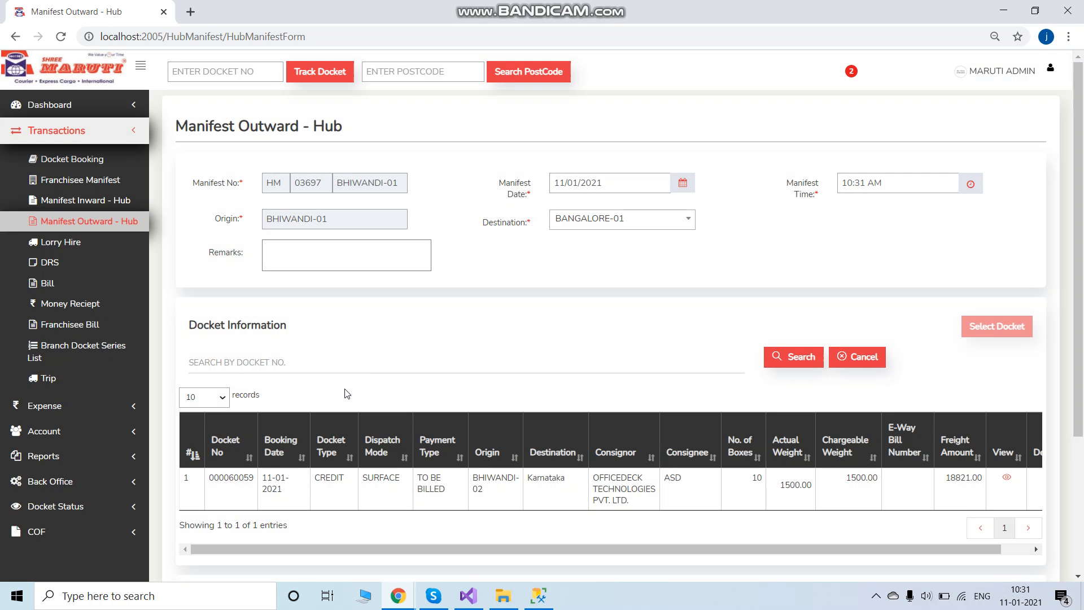
scroll(254, 452, "down", 3)
left_click(220, 533)
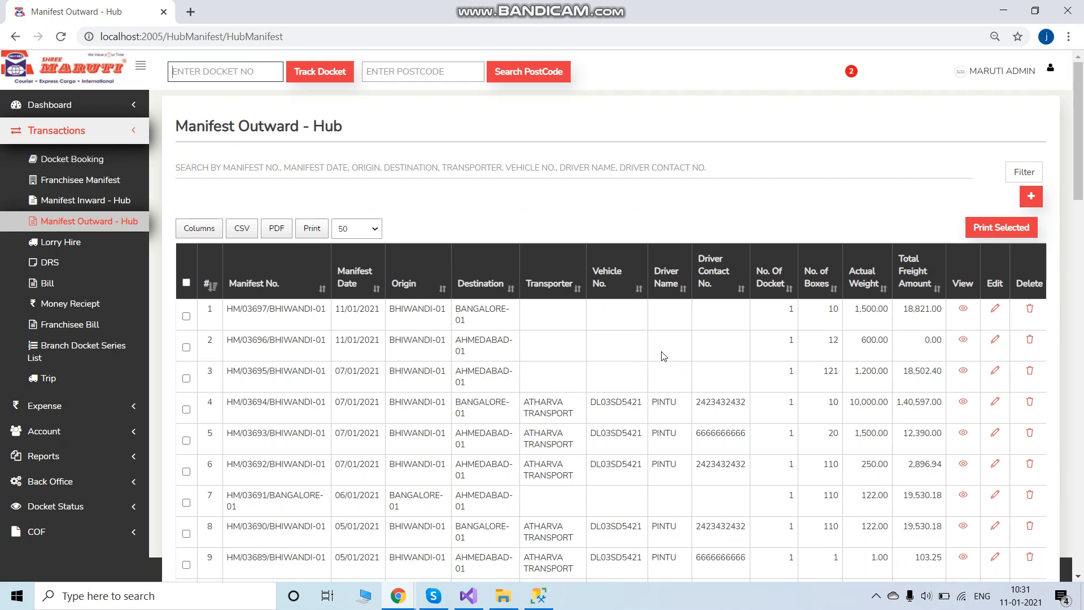
Go to the trip records, look over the existing trips and start a new trip entry
left_click(49, 385)
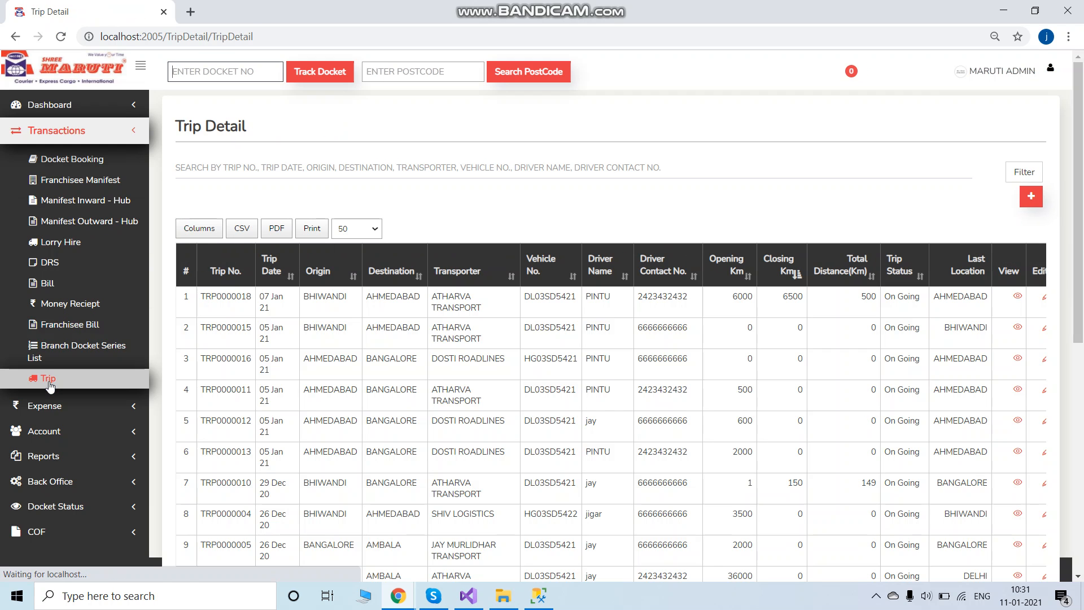
scroll(477, 197, "down", 3)
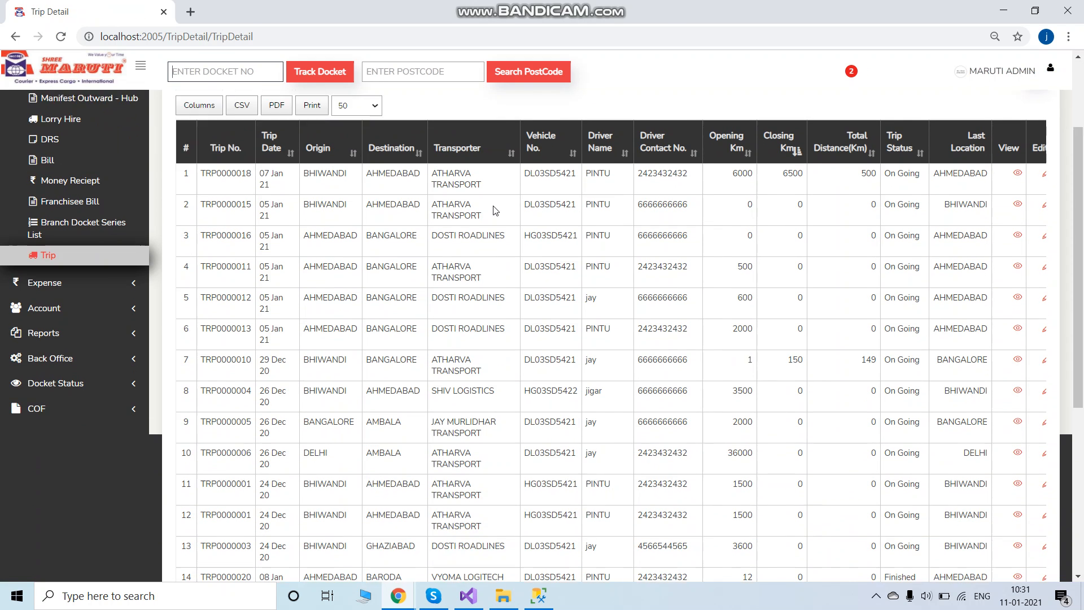
scroll(812, 170, "up", 3)
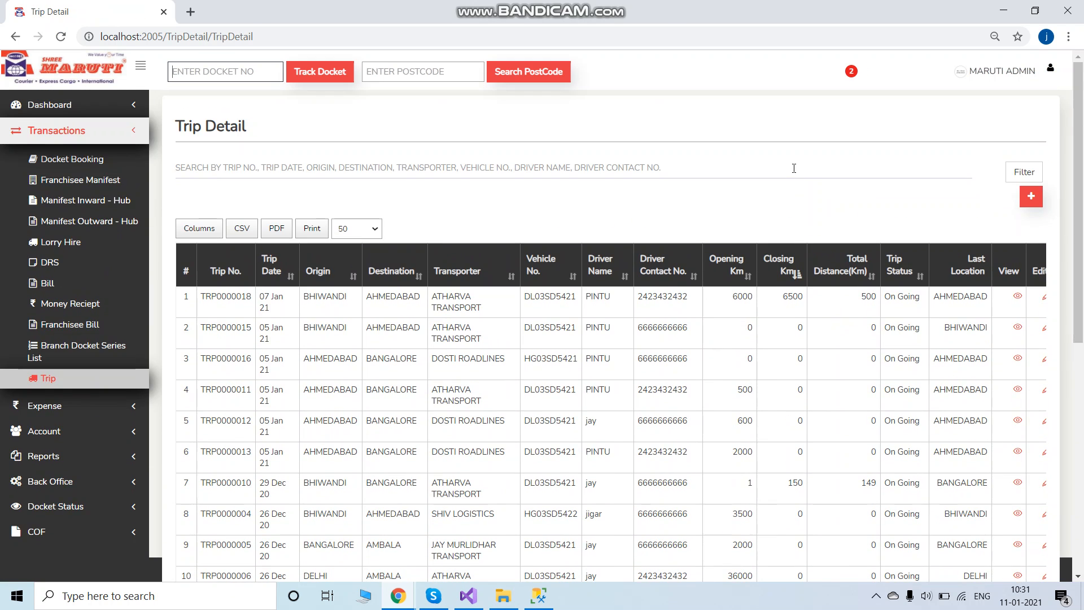
left_click(1031, 199)
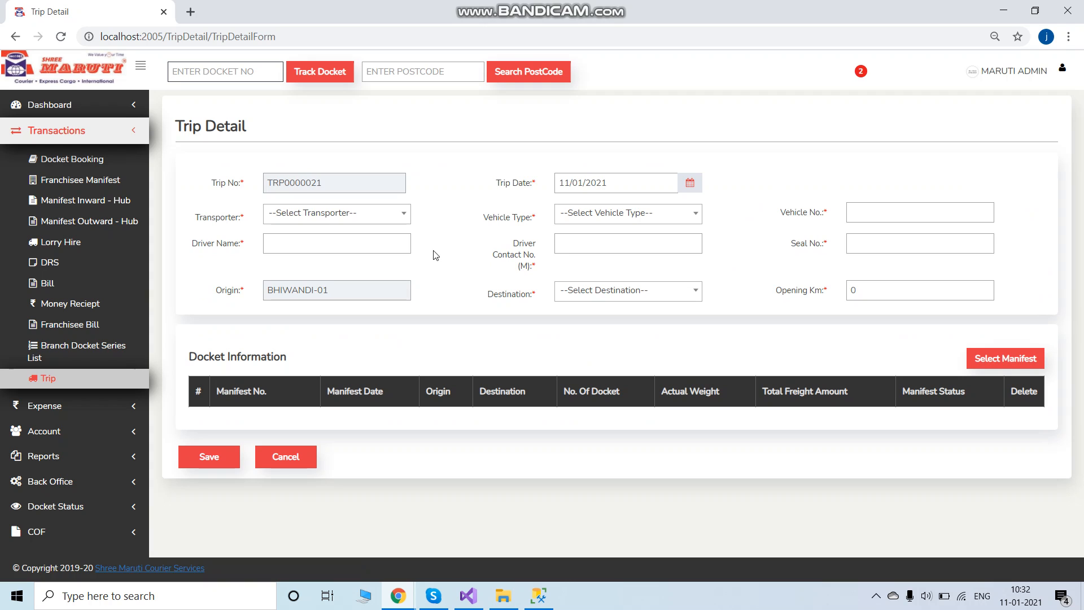
left_click(382, 220)
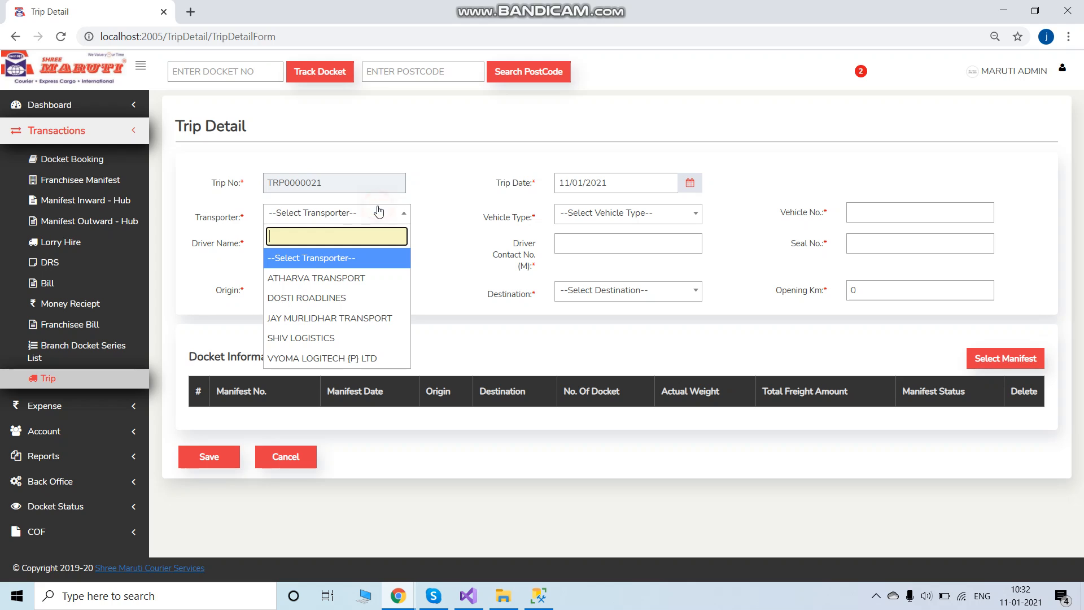
left_click(306, 276)
left_click(646, 220)
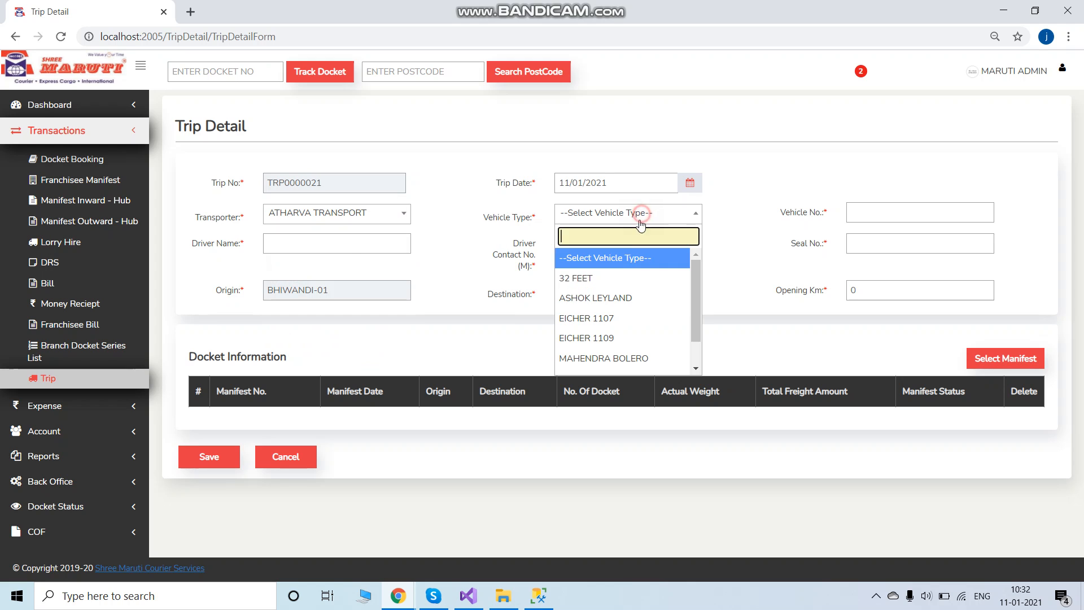
left_click(601, 299)
left_click(882, 218)
left_click(878, 241)
Fill in the driver's name and contact number, and set the seal number to ABC123
left_click(402, 236)
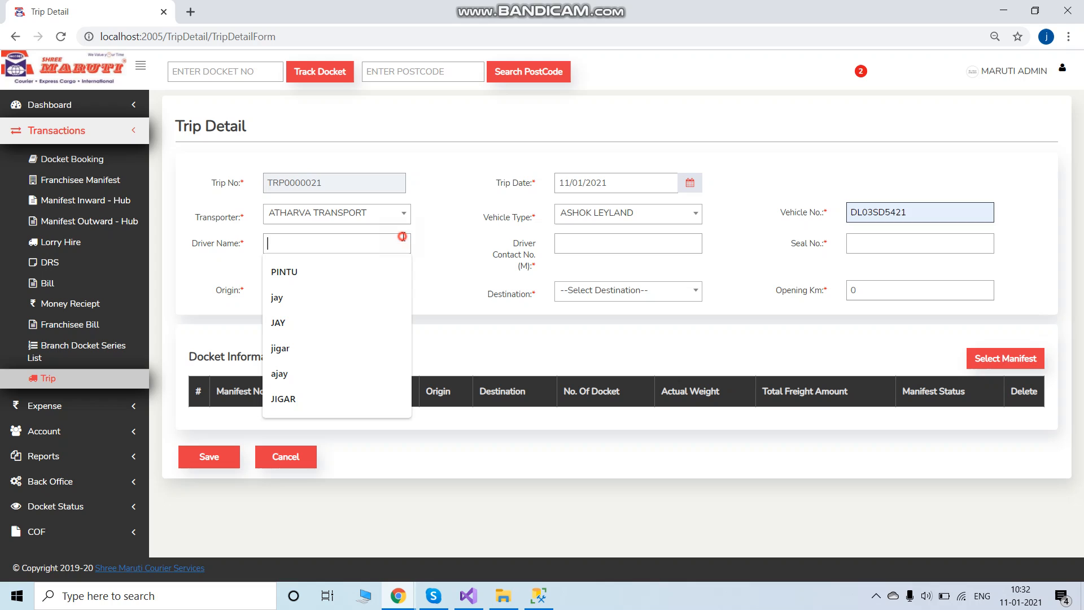
left_click(331, 272)
left_click(571, 243)
left_click(583, 269)
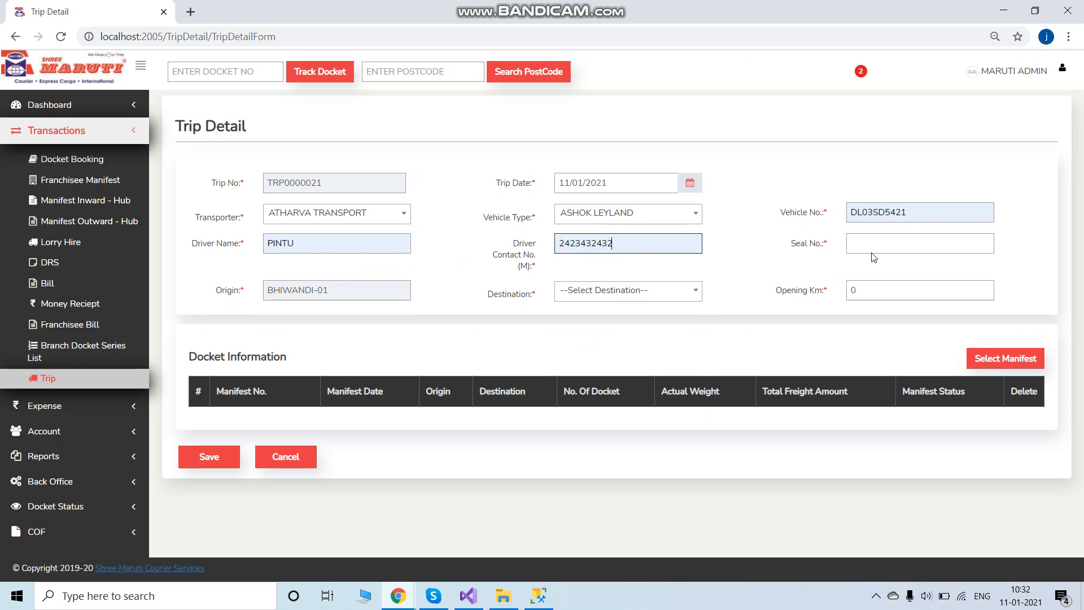
left_click(874, 247)
left_click(887, 296)
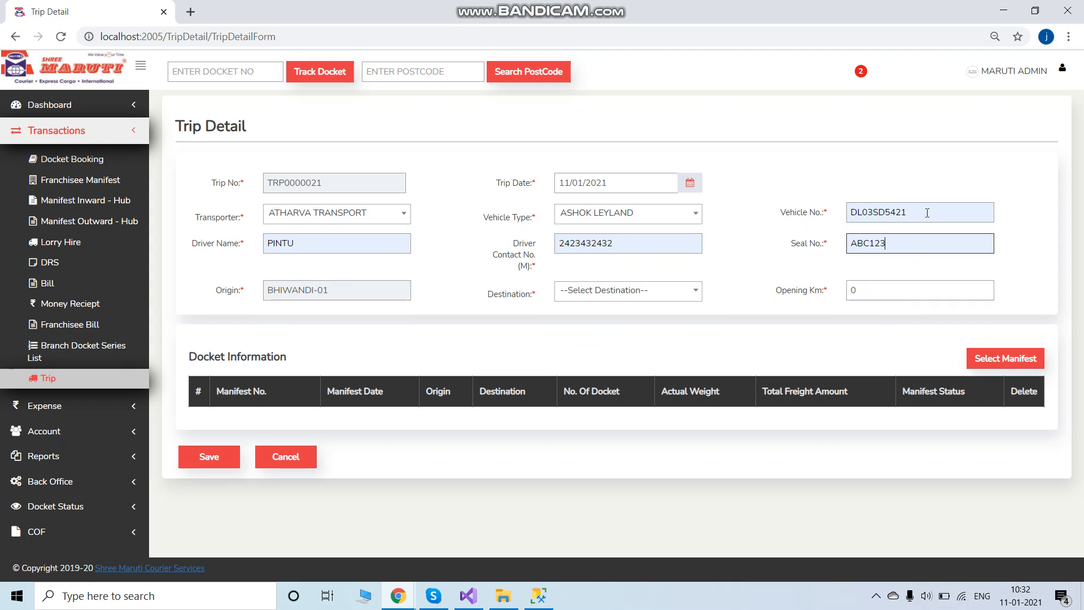
Set the trip's destination to AHMEDABAD-01 and its opening kilometres to 15000
left_click(608, 292)
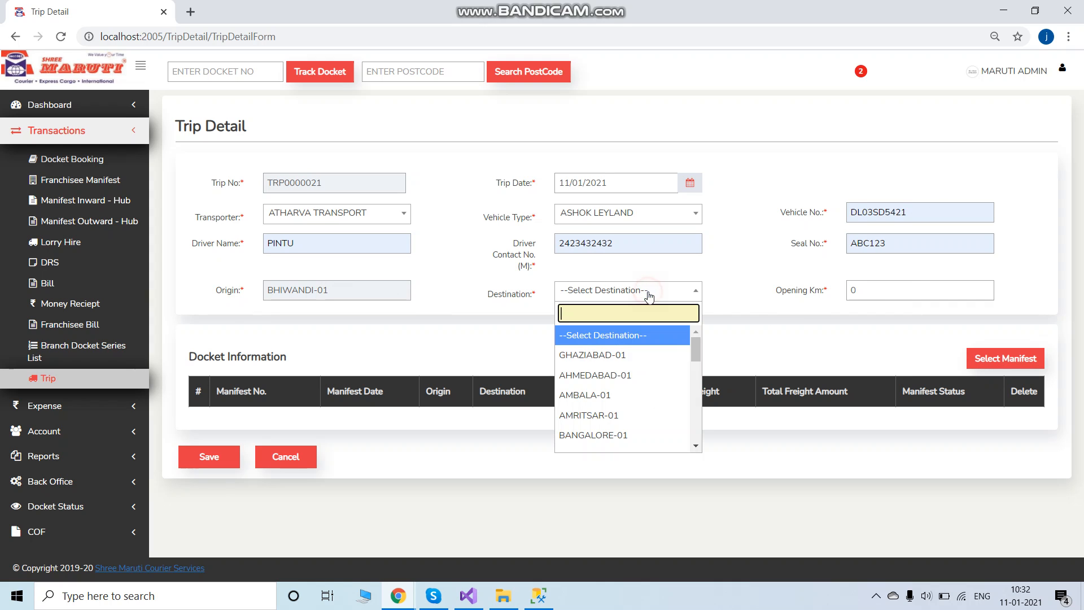
left_click(592, 381)
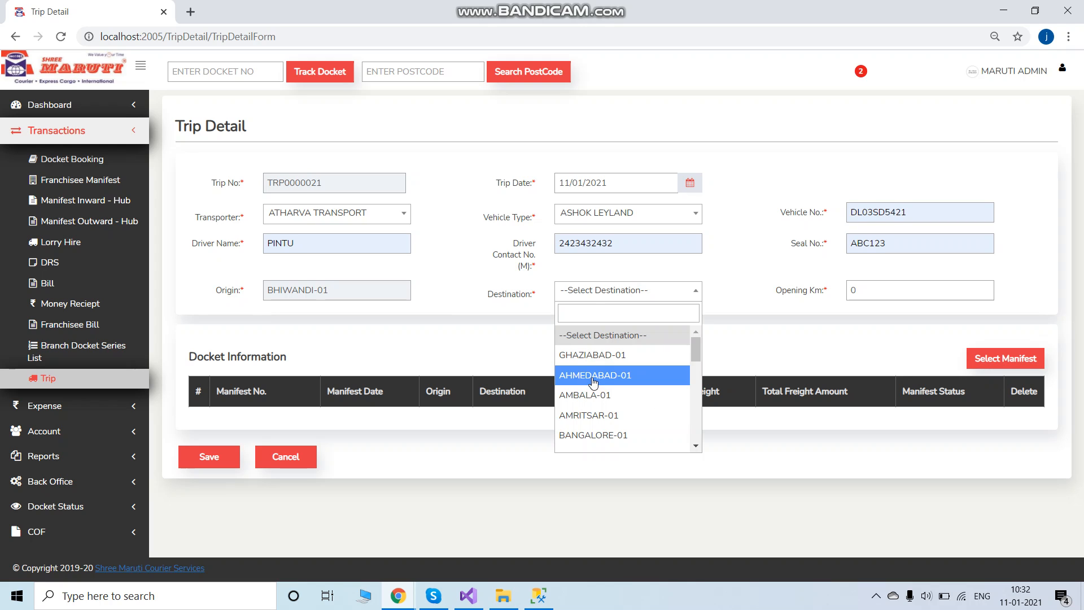
left_click(593, 375)
left_click(870, 287)
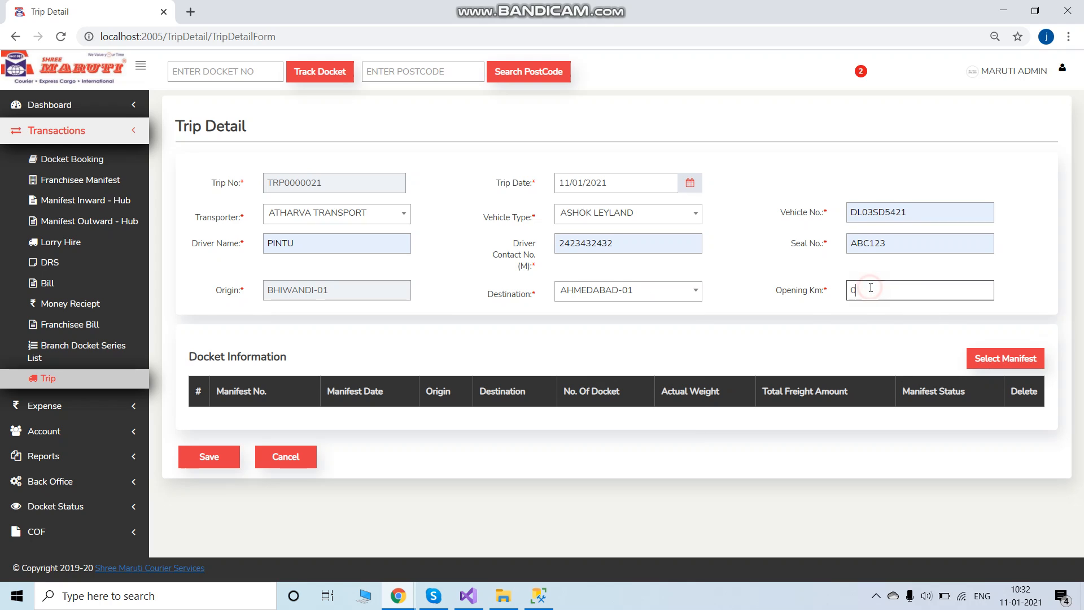
left_click_drag(900, 285, 801, 283)
type("15000")
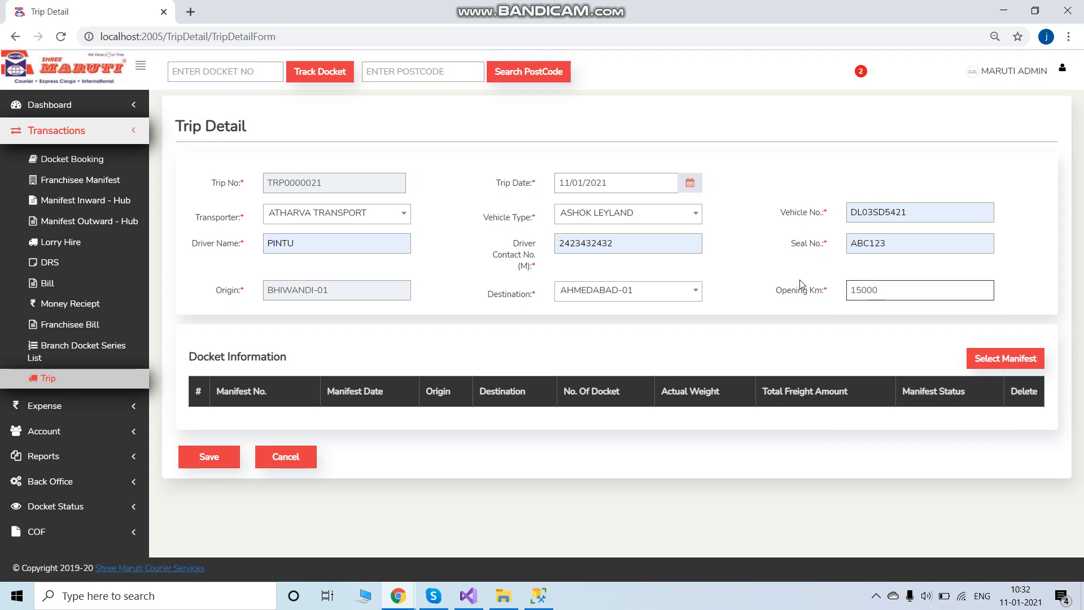
left_click(767, 321)
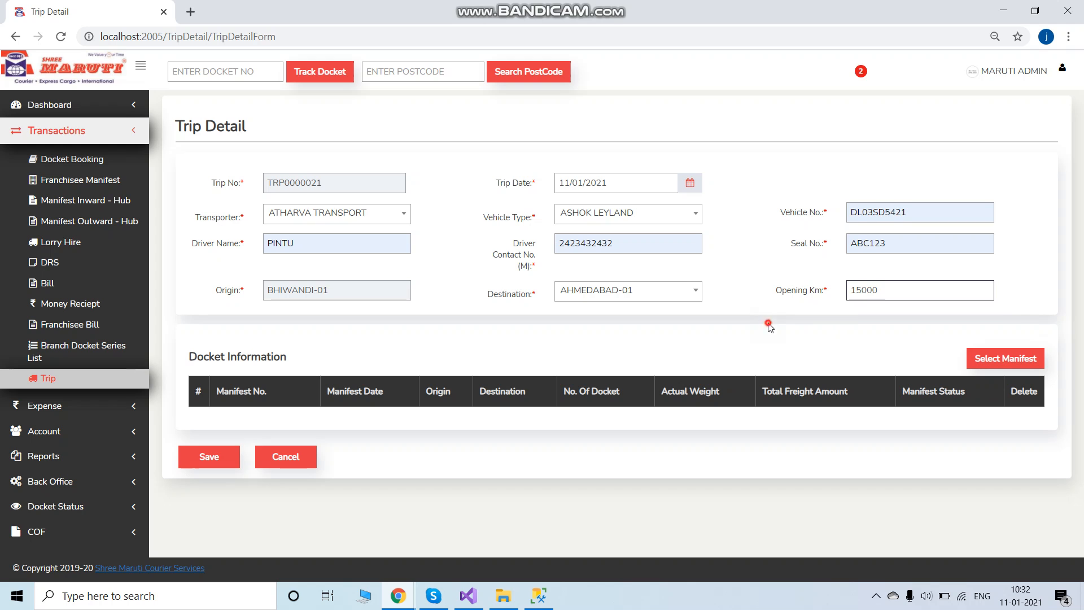
Attach both 11-01-2021 manifests, for AHMEDABAD-01 and BANGALORE-01, to the trip
left_click(1008, 365)
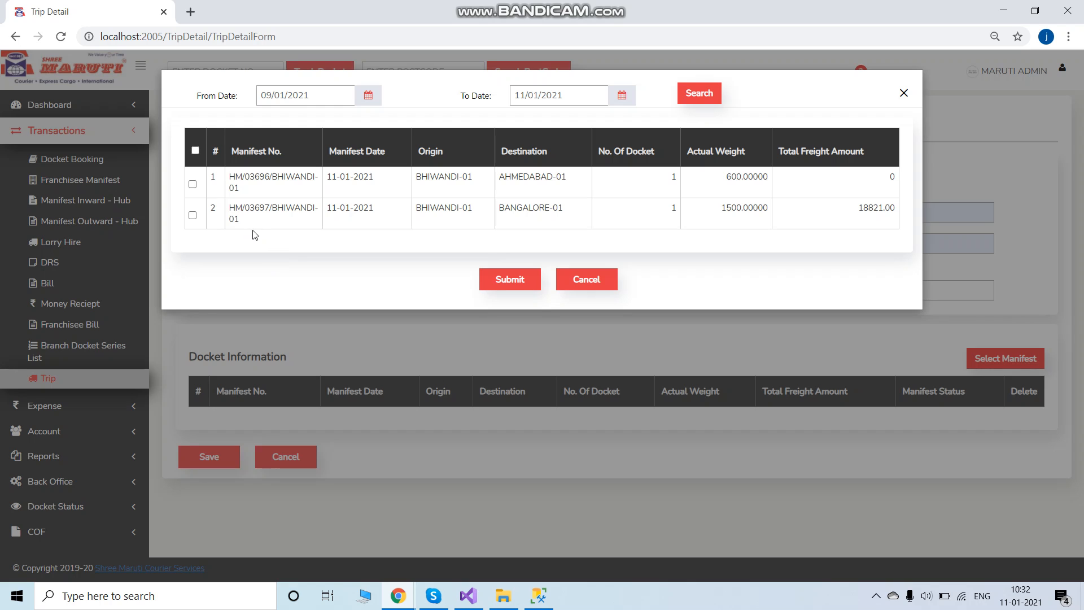
left_click(193, 215)
left_click(192, 184)
left_click(518, 282)
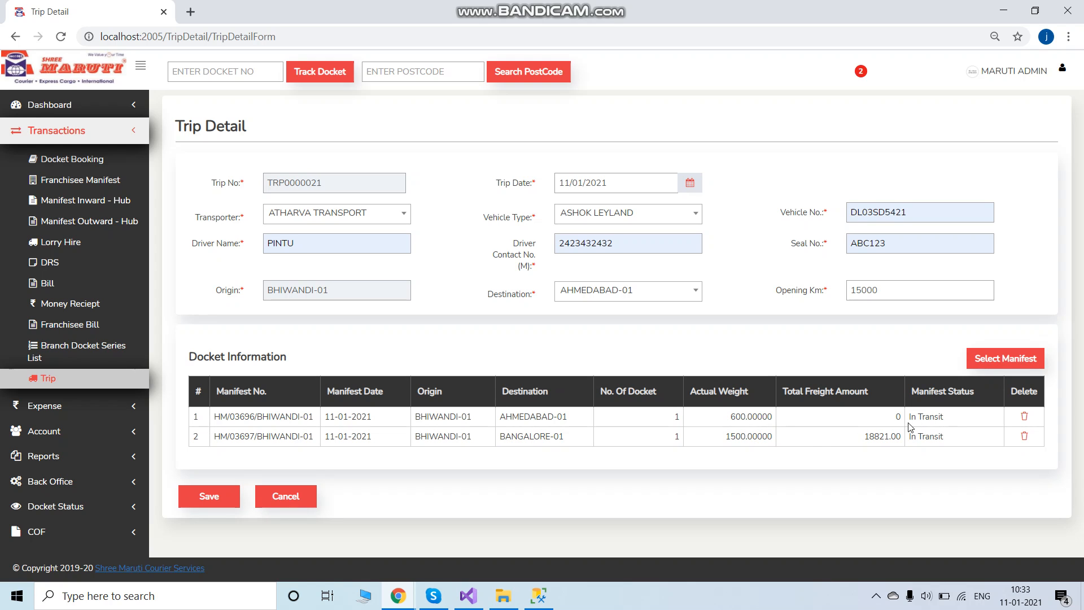
Check the manifest status of the attached manifests, save the trip and review the trip list
left_click_drag(912, 416, 949, 422)
left_click(208, 497)
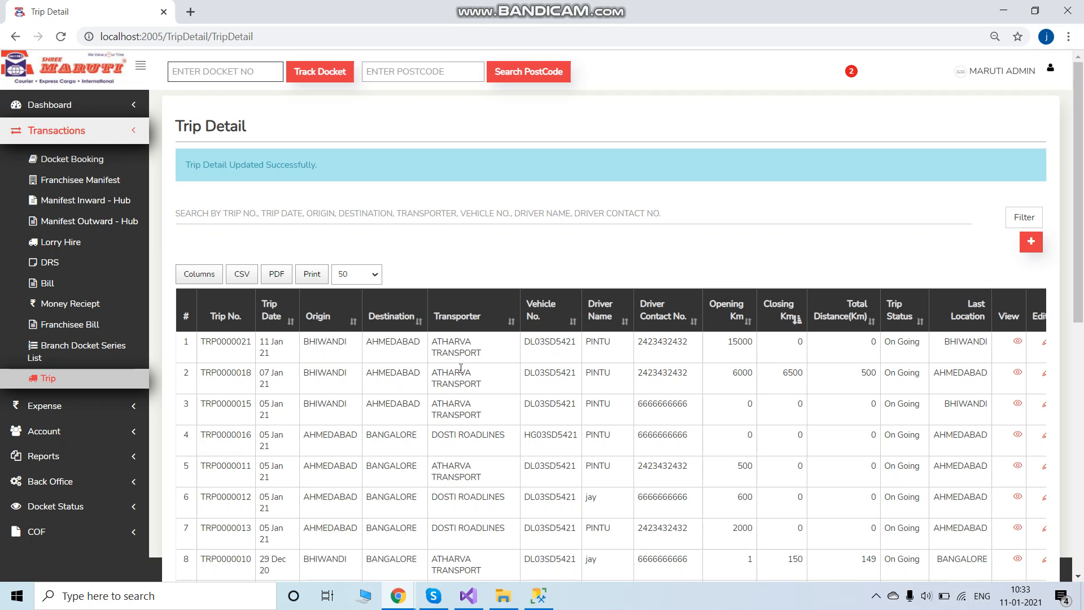
scroll(236, 356, "down", 3)
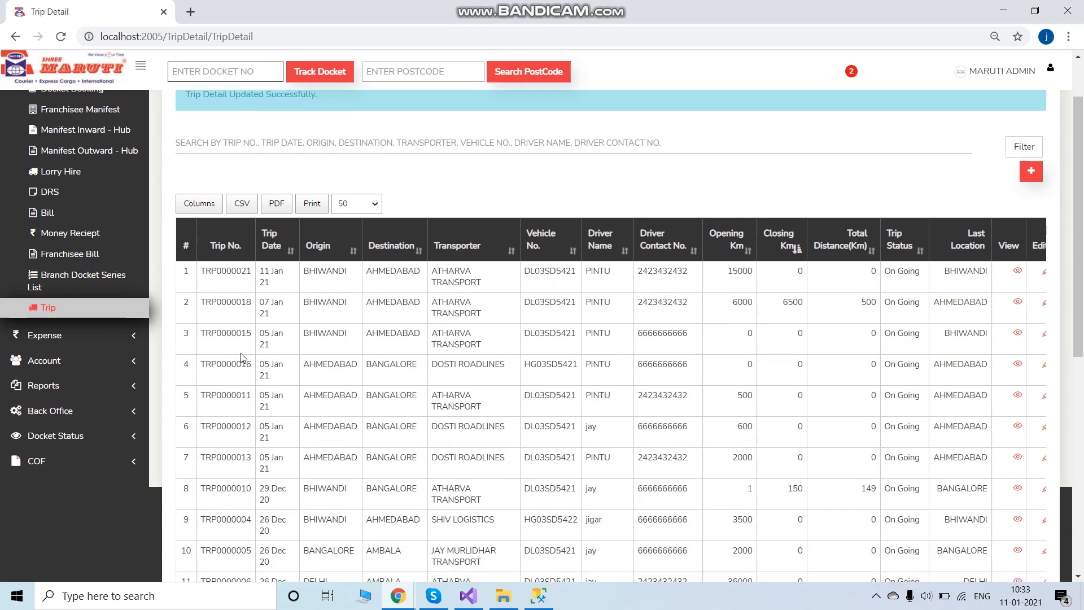
Open the trip sheet report and generate the print preview for the 11 Jan 21 trip TRP0000021
scroll(757, 231, "up", 4)
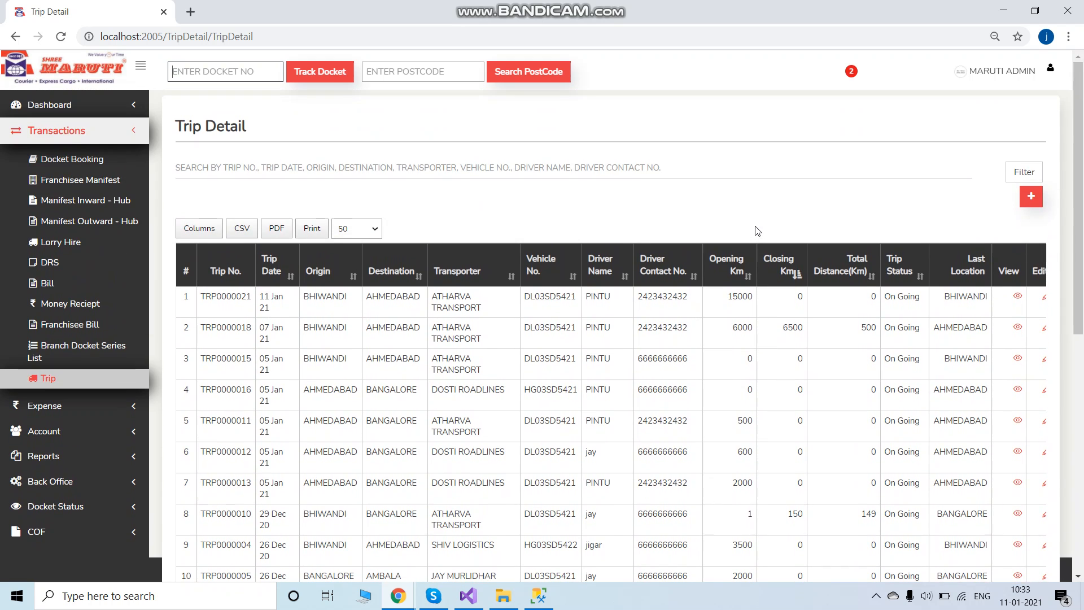
left_click(76, 134)
left_click(57, 209)
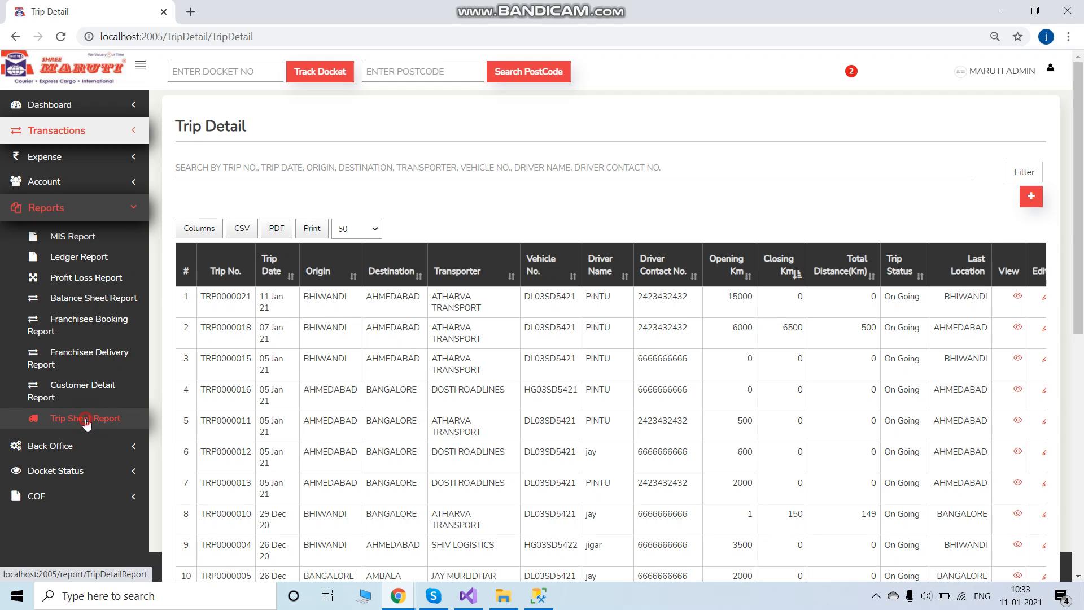
left_click(86, 420)
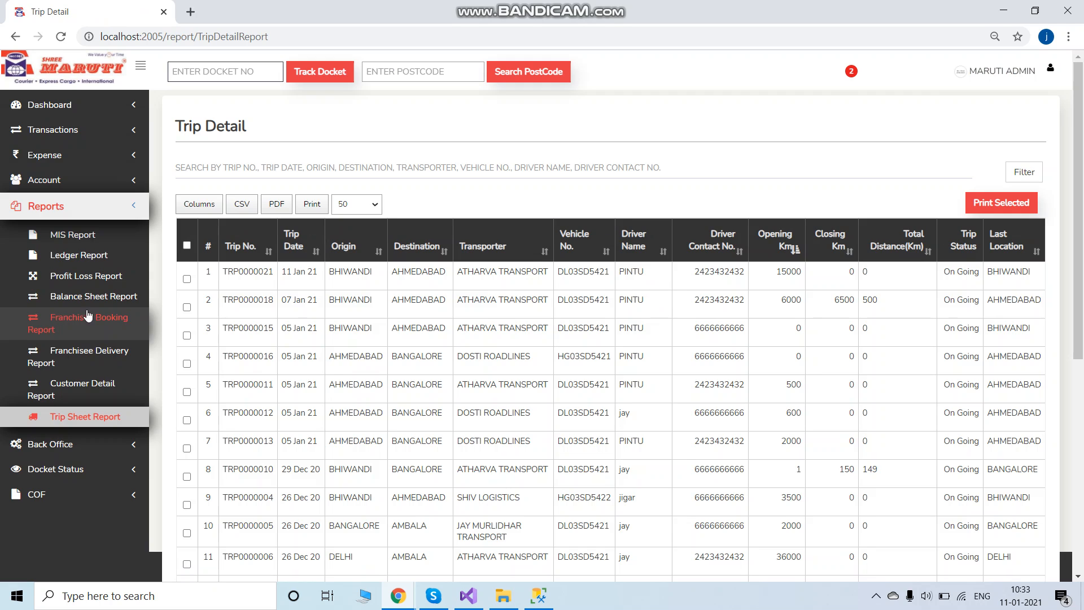
left_click(186, 278)
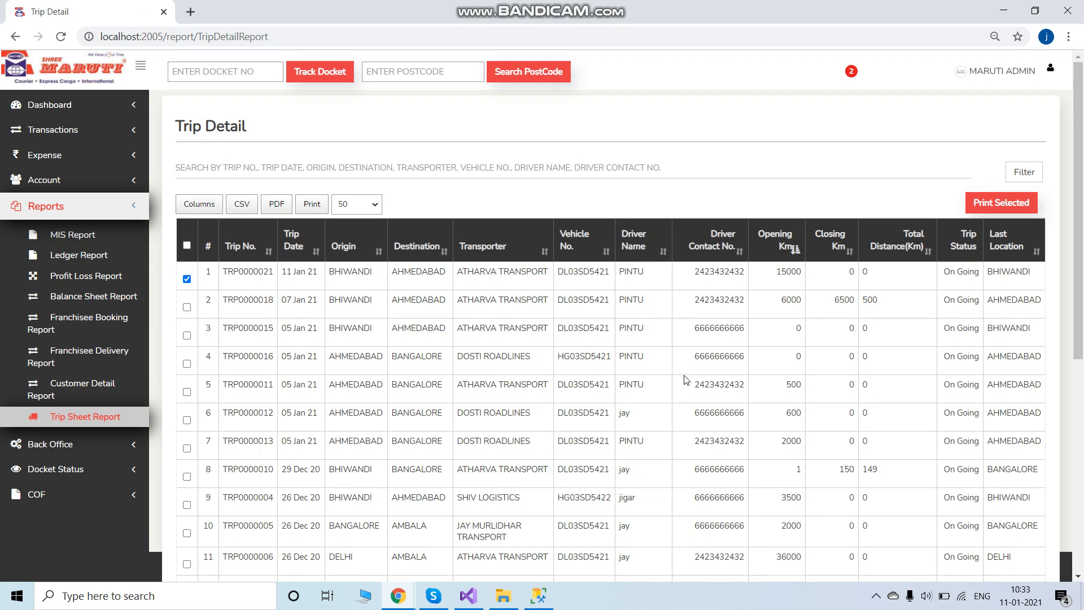
left_click(998, 208)
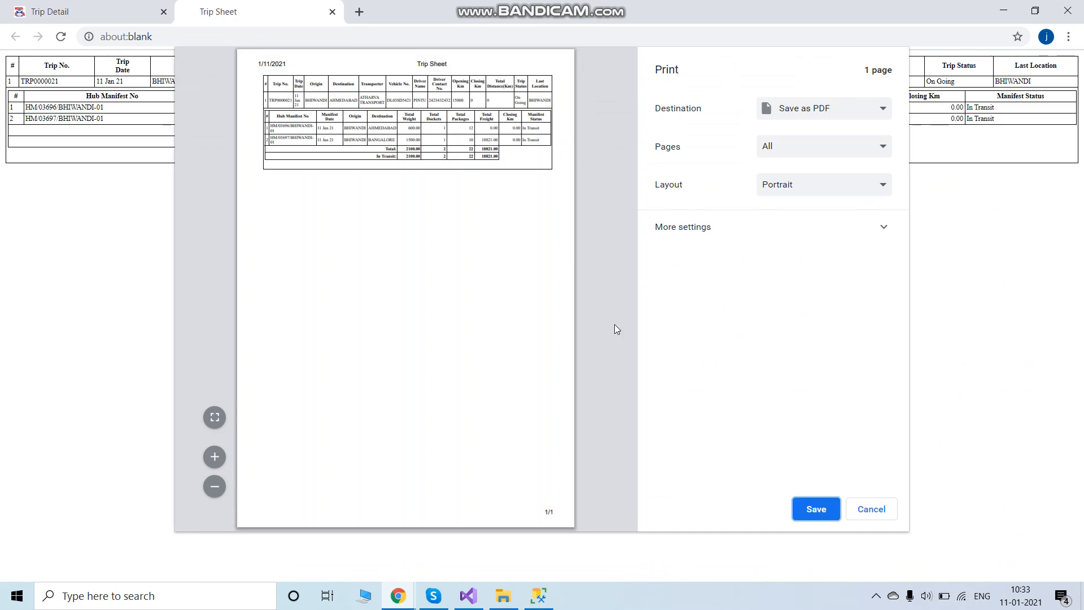
Examine the trip sheet's hub manifest numbers, dates, origins and destinations in the enlarged print preview
scroll(514, 224, "up", 4, "ctrl")
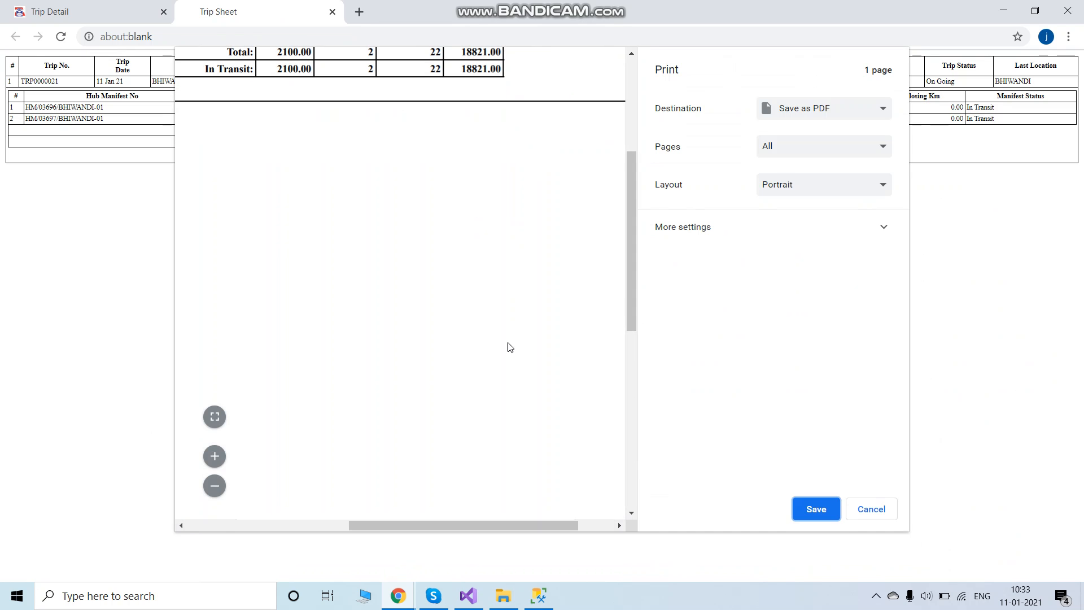
left_click_drag(450, 522, 296, 524)
scroll(418, 434, "up", 5)
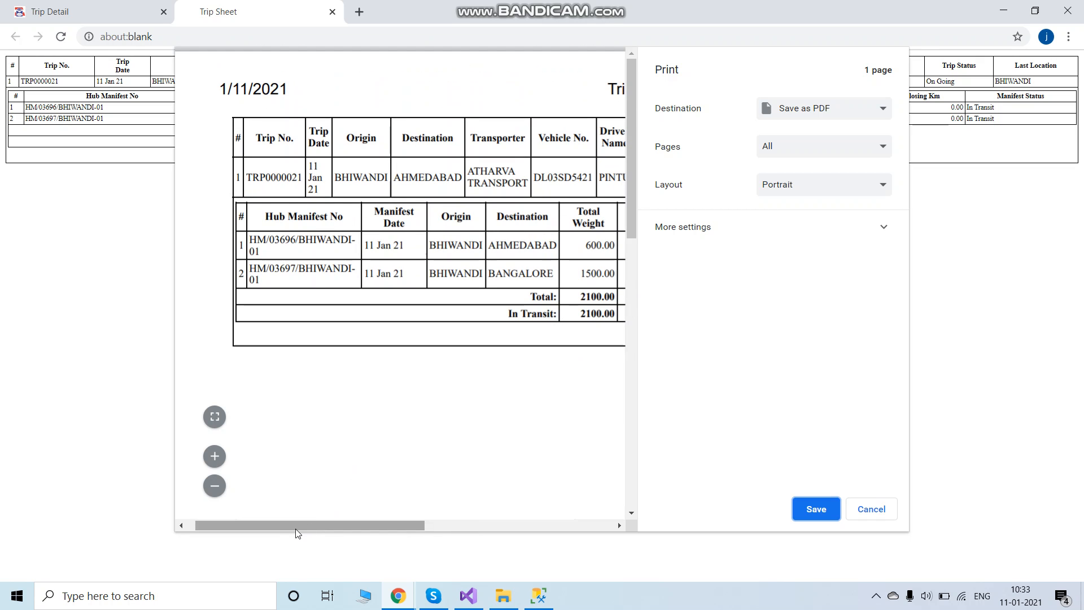
left_click_drag(298, 525, 307, 495)
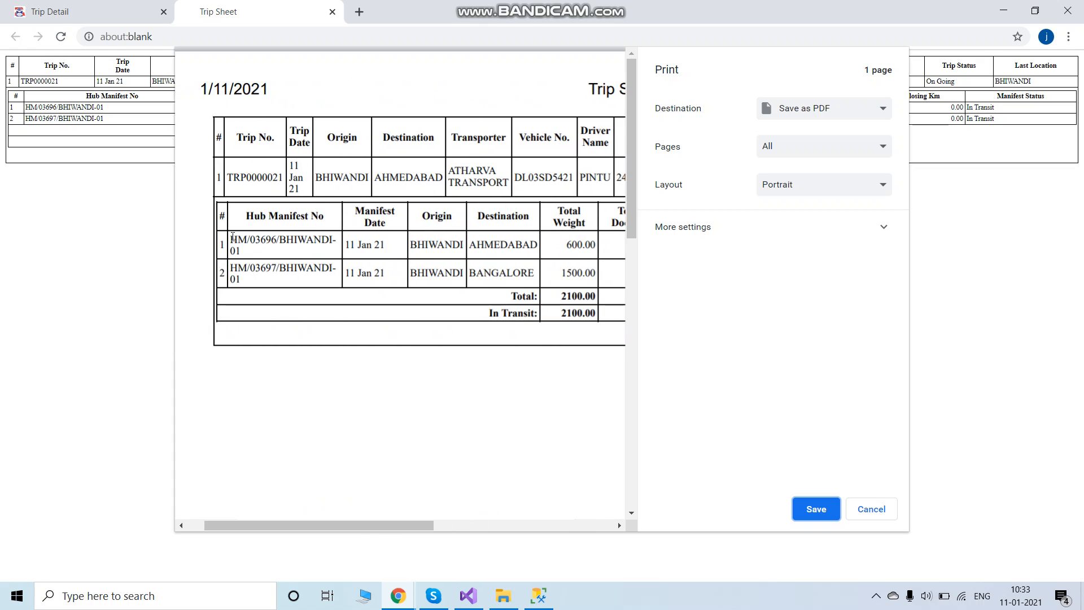
left_click_drag(227, 244, 426, 275)
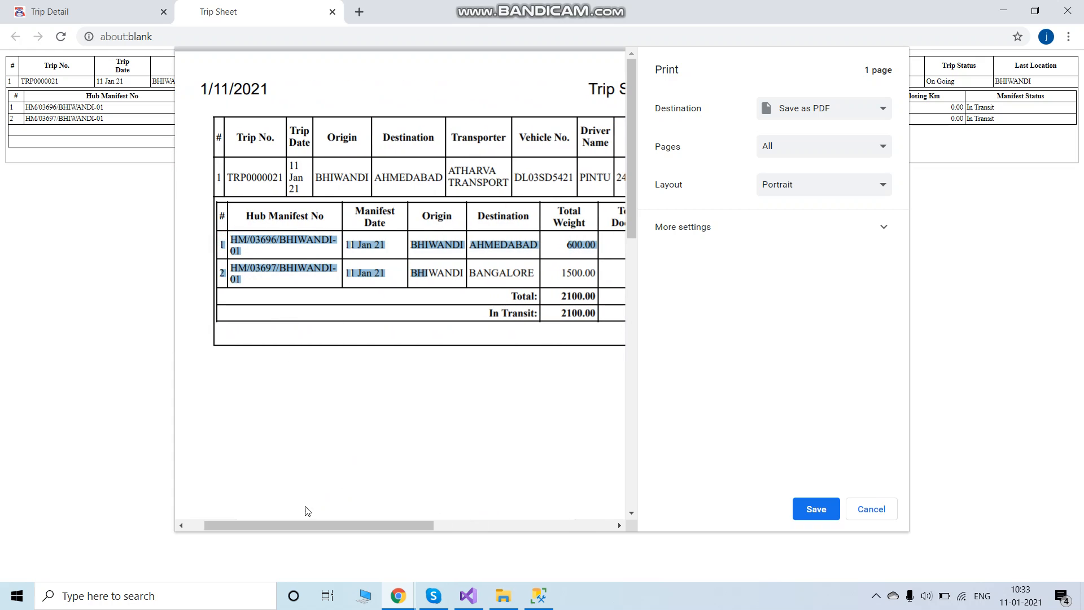
left_click_drag(286, 524, 401, 524)
left_click(299, 253)
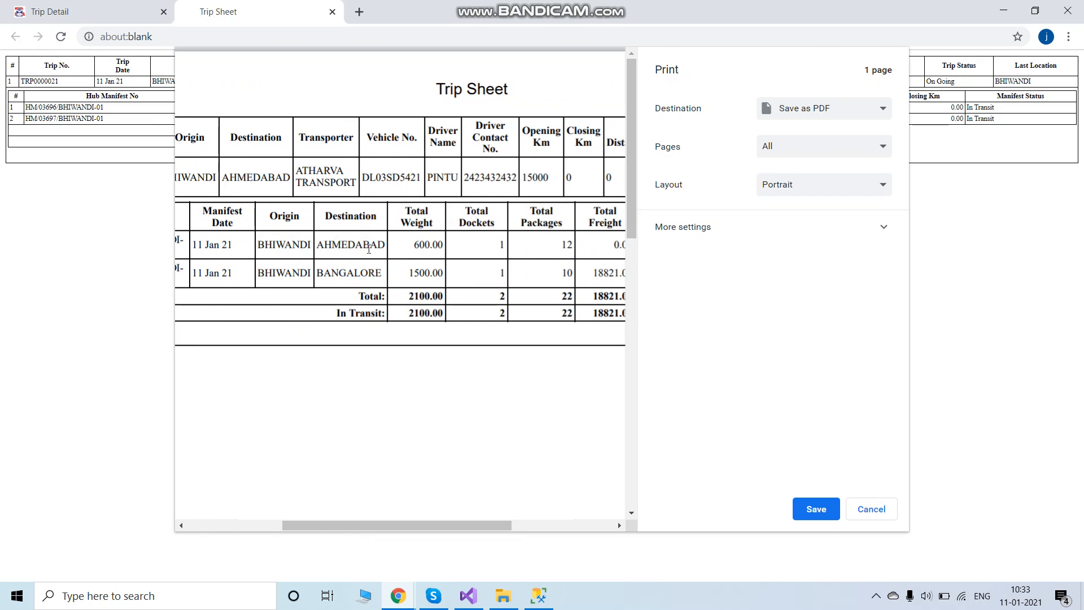
Examine the weight, docket, package and freight figures of both manifests on the trip sheet
double_click(427, 246)
double_click(483, 247)
double_click(554, 246)
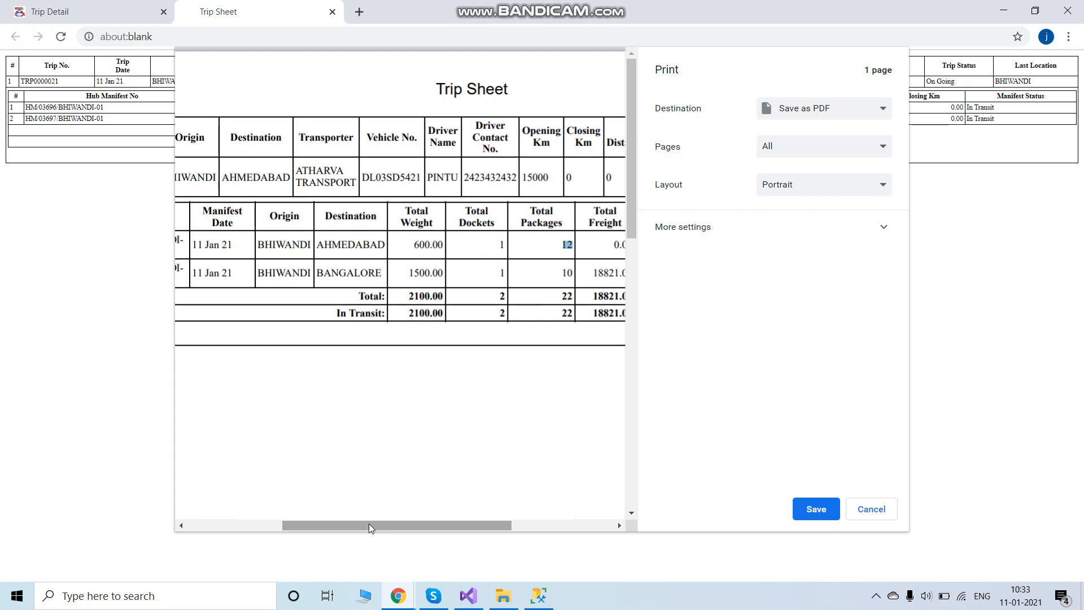
left_click_drag(354, 527, 459, 525)
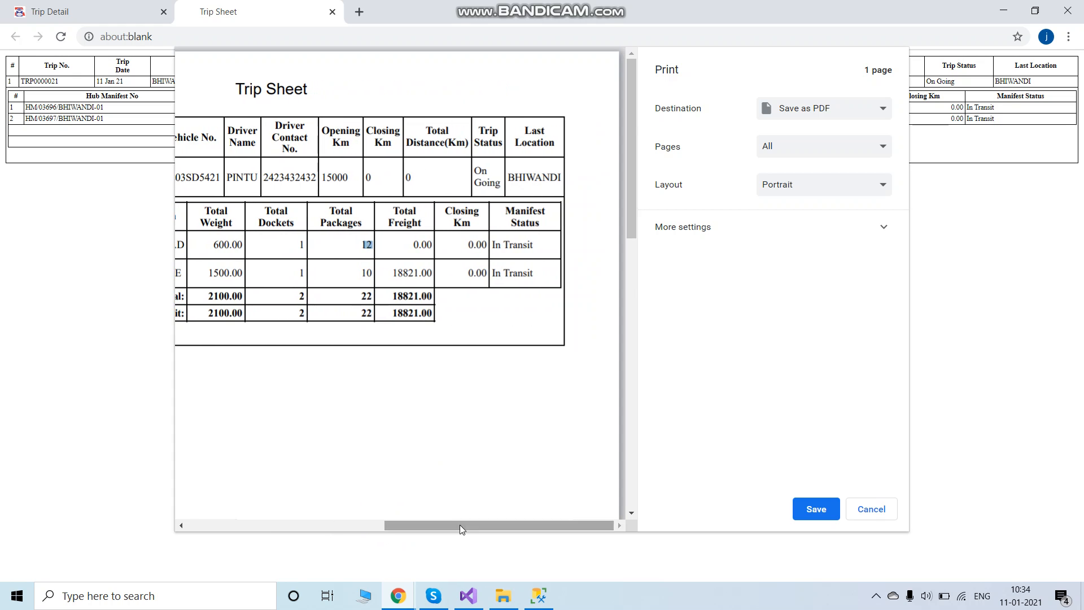
double_click(414, 246)
double_click(390, 272)
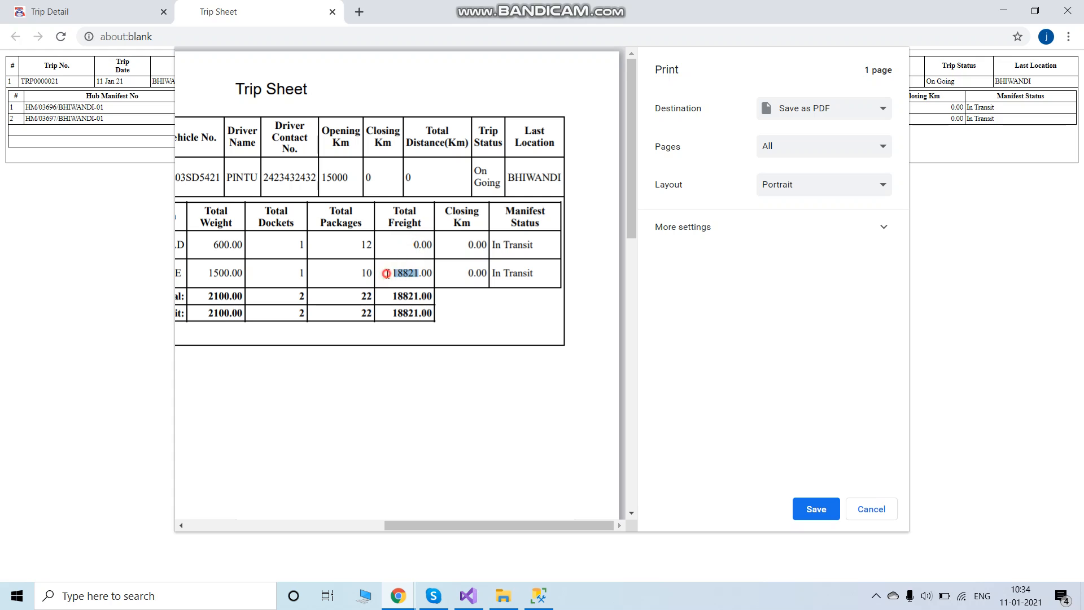
left_click(470, 251)
left_click_drag(425, 526, 290, 249)
left_click(363, 241)
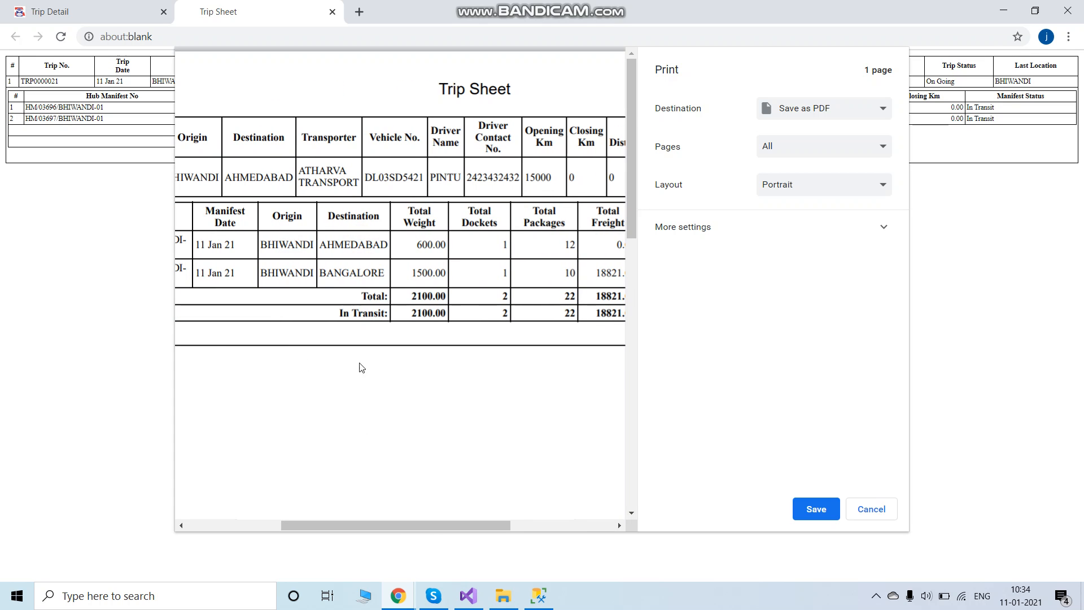
Check the manifest status column and the Total and In Transit rows, and close the trip sheet preview without saving
left_click_drag(350, 526, 457, 524)
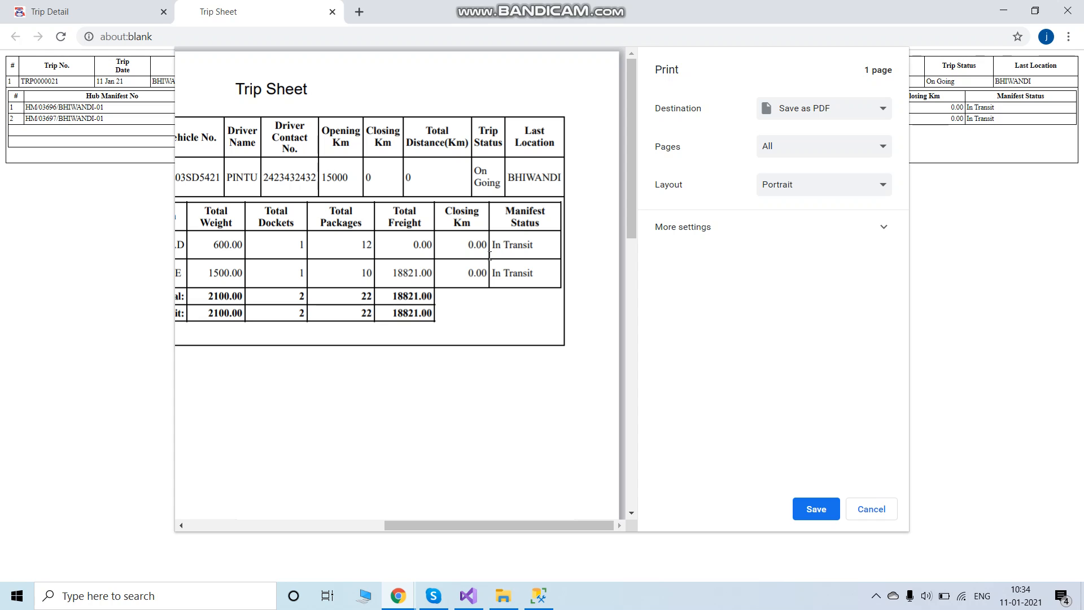
left_click_drag(493, 241, 535, 274)
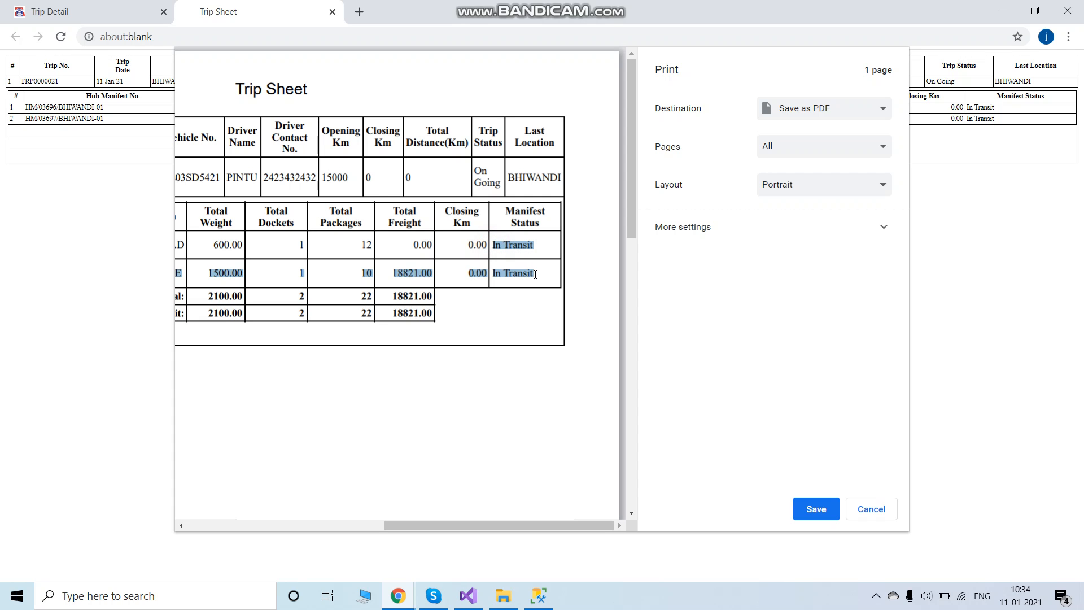
left_click(545, 277)
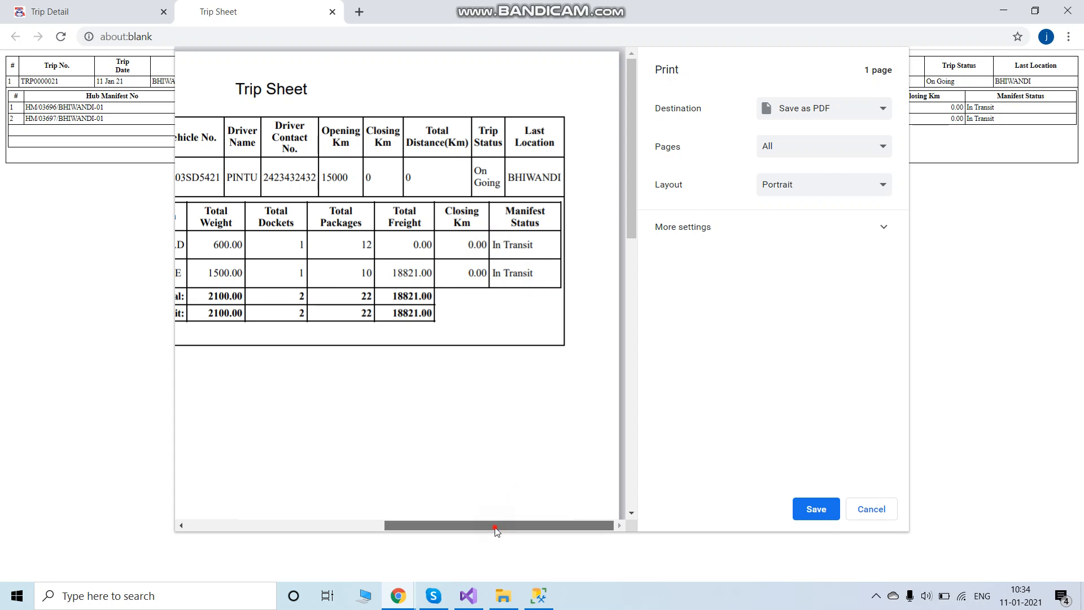
left_click_drag(496, 527, 431, 527)
left_click_drag(259, 312, 564, 321)
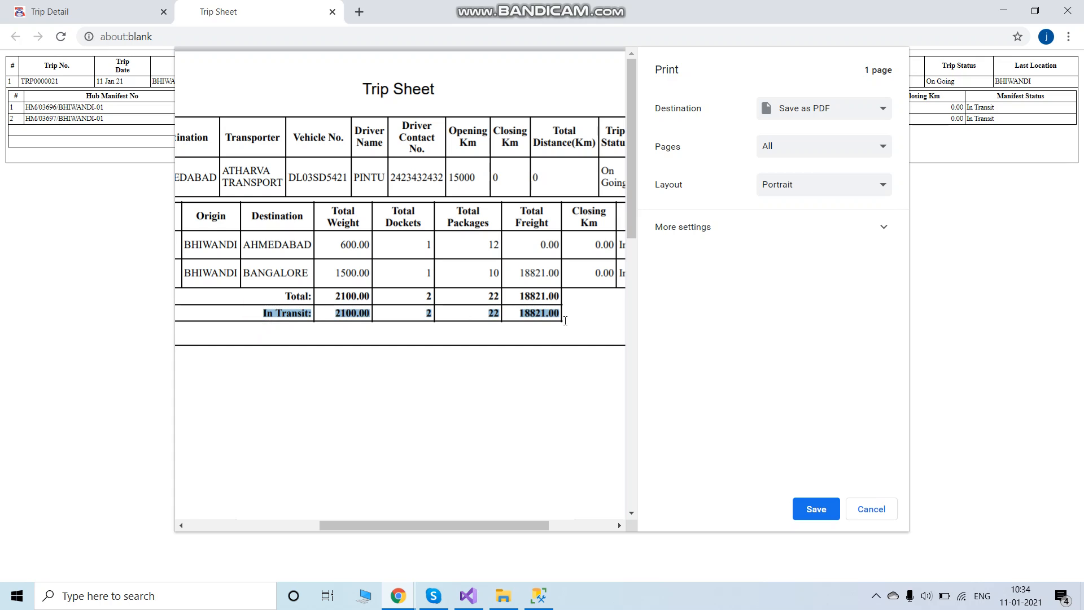
left_click_drag(280, 295, 583, 298)
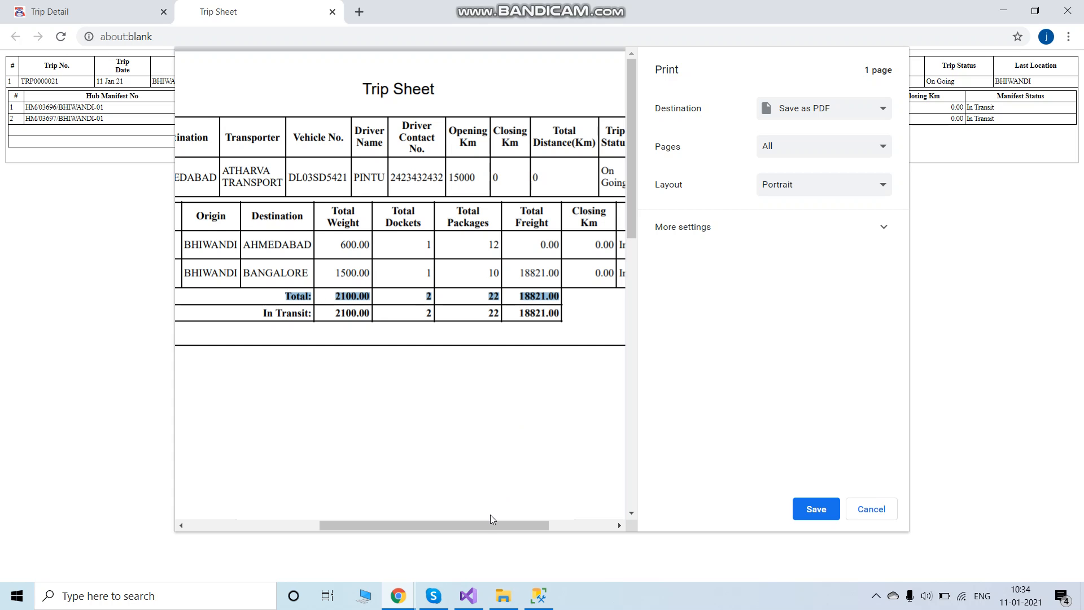
left_click_drag(491, 514, 571, 511)
left_click_drag(497, 525, 285, 523)
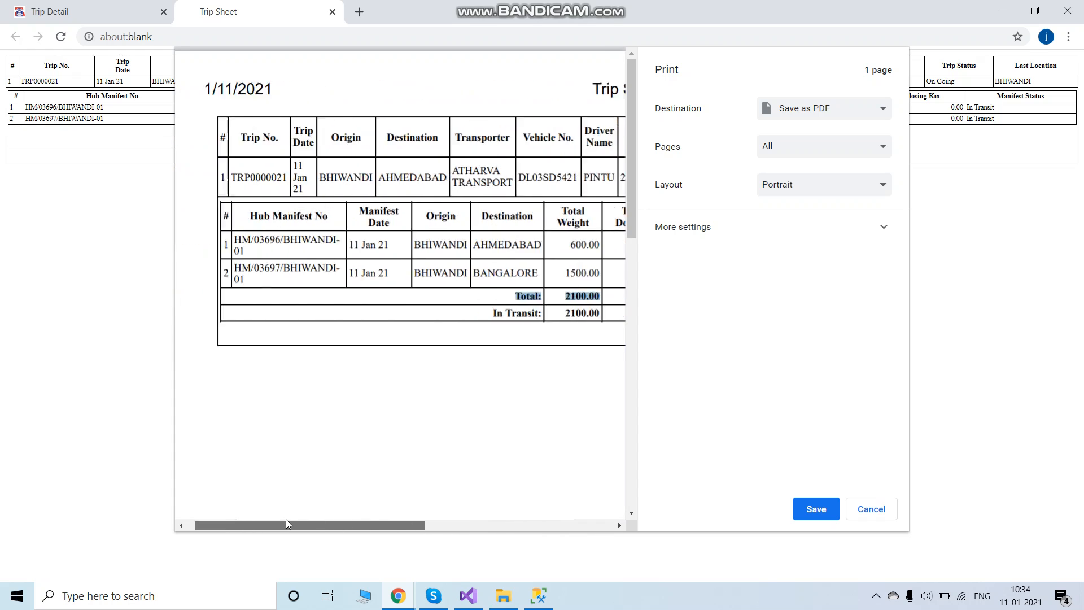
left_click(866, 511)
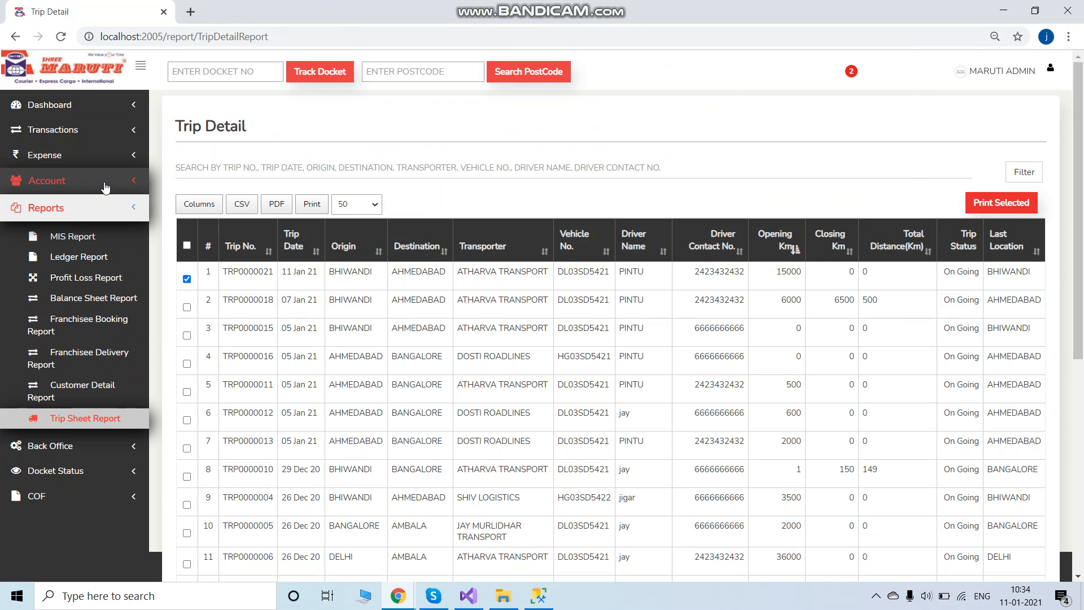
Sign out and sign in as the Ahmedabad hub user with the saved e-mail and password
left_click(1049, 68)
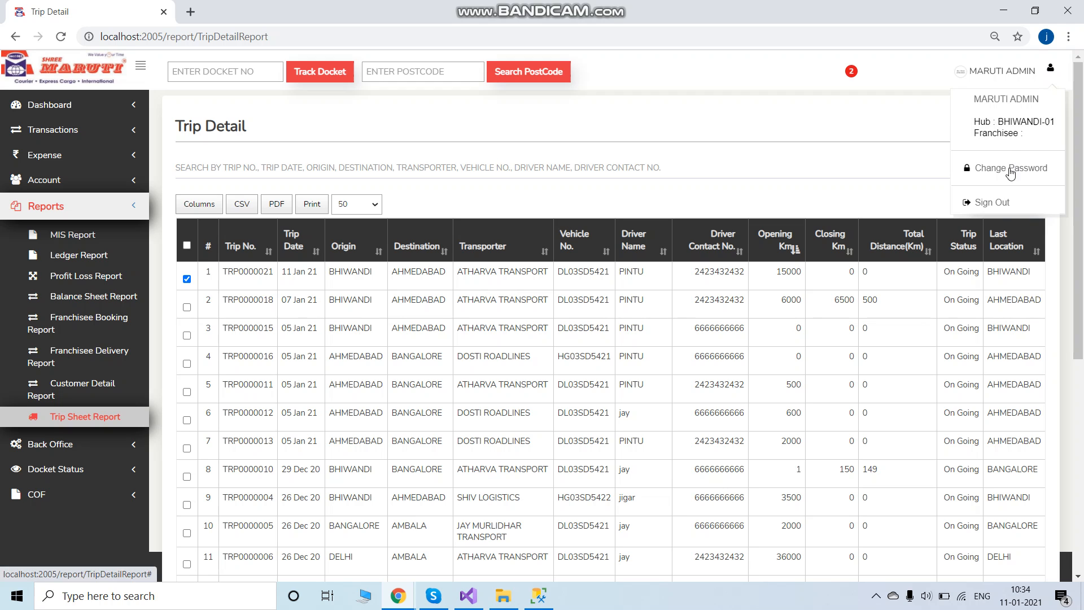
left_click(985, 202)
left_click(845, 309)
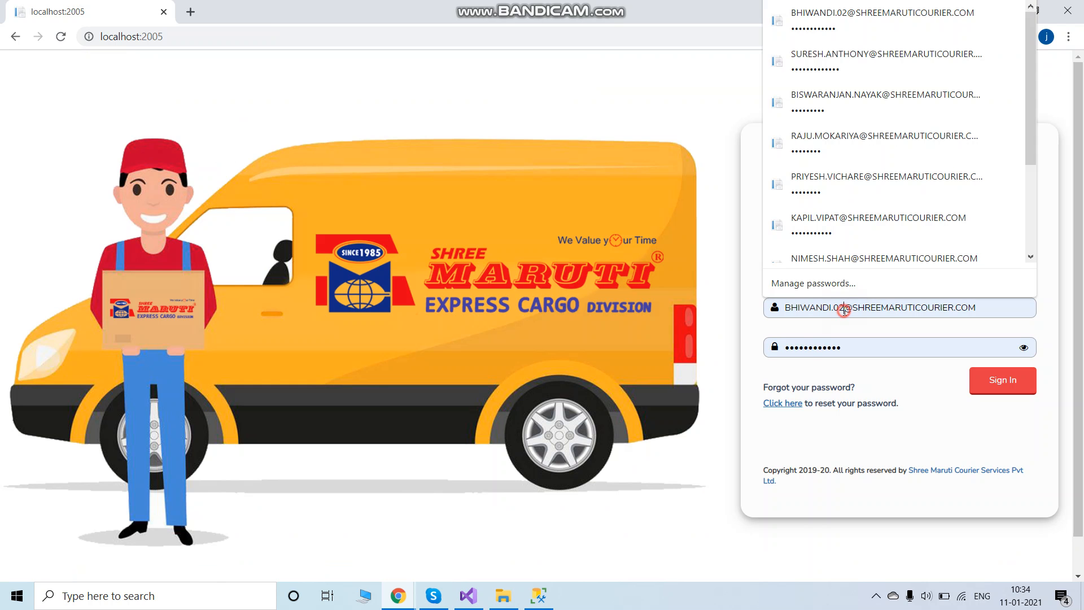
left_click(842, 107)
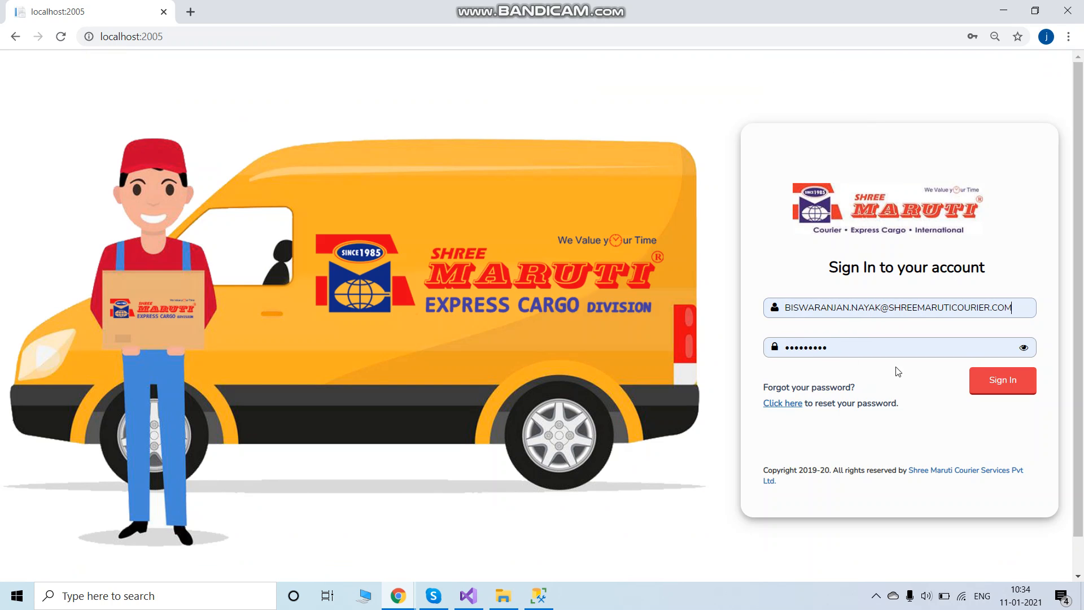
left_click(1001, 384)
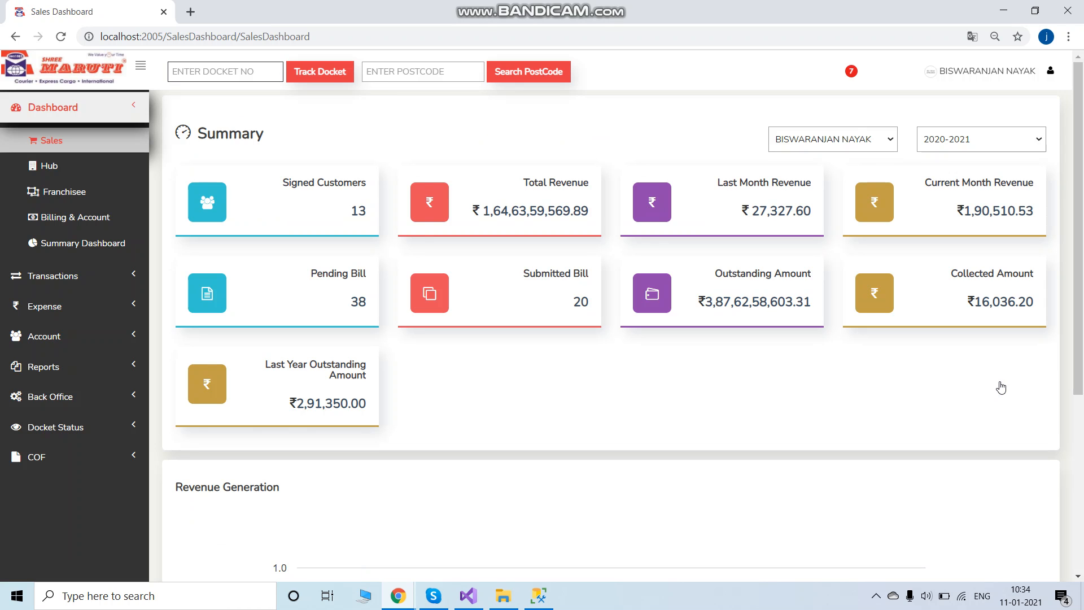
Start a new hub inward manifest entry with manifest type Hub and select manifest HM/03696/BHIWANDI-01
left_click(36, 275)
scroll(68, 316, "down", 1)
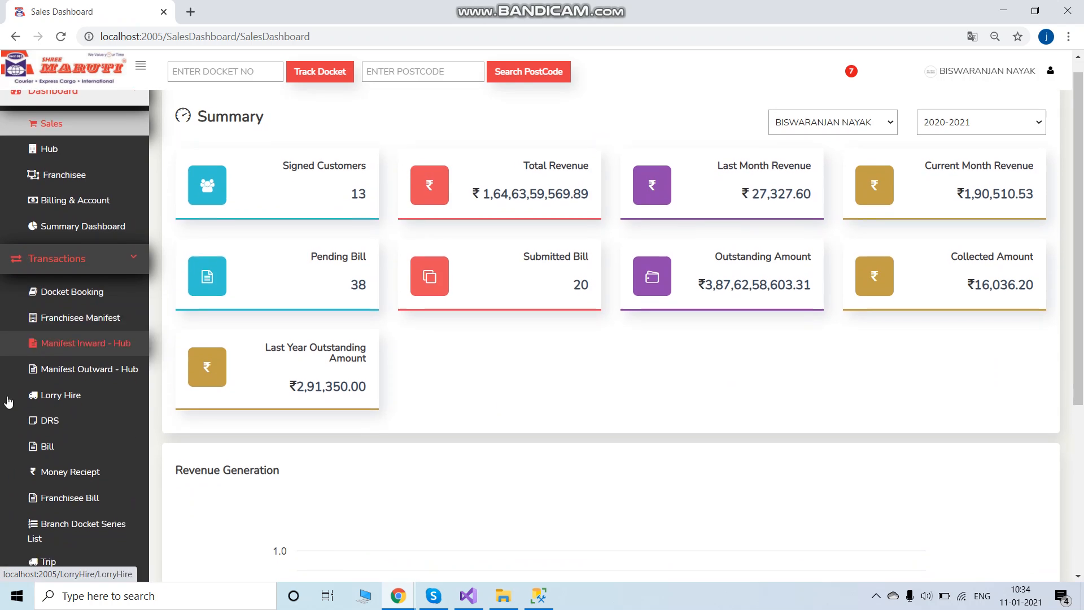
left_click(64, 318)
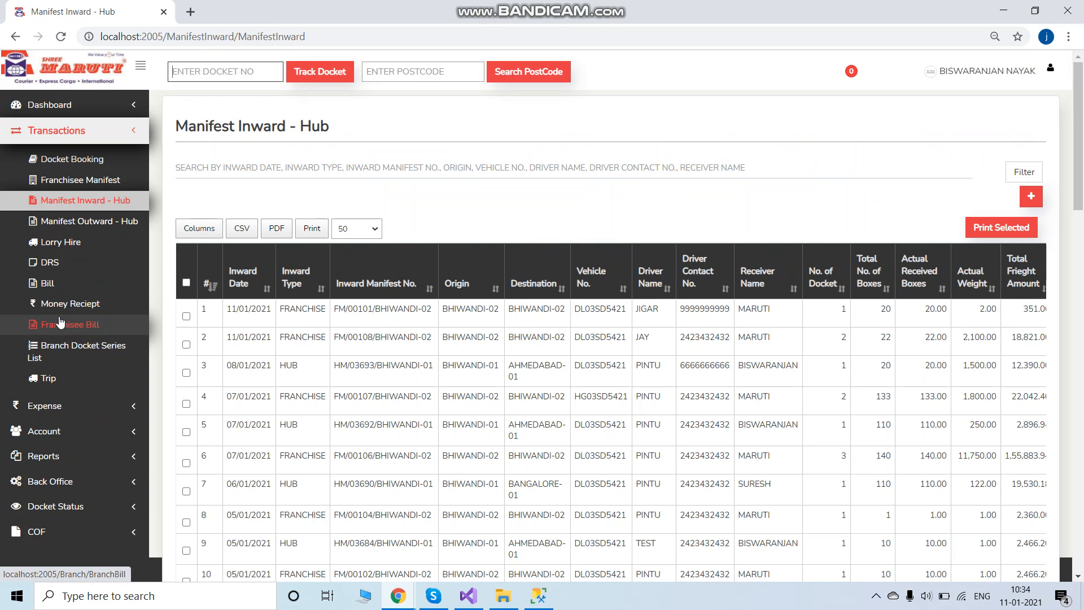
left_click(1031, 198)
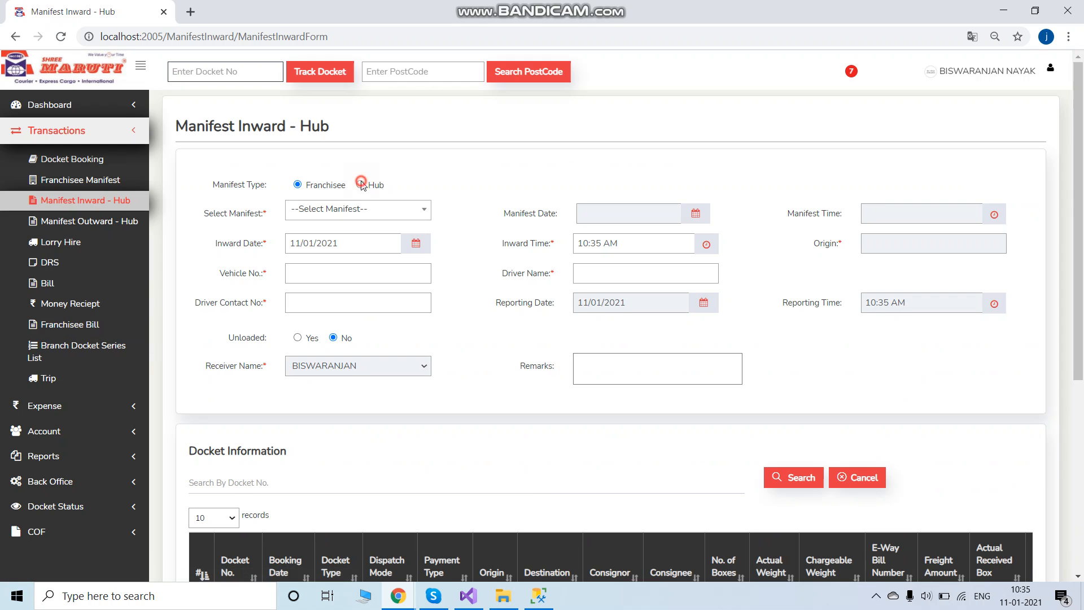
left_click(429, 206)
scroll(385, 350, "down", 5)
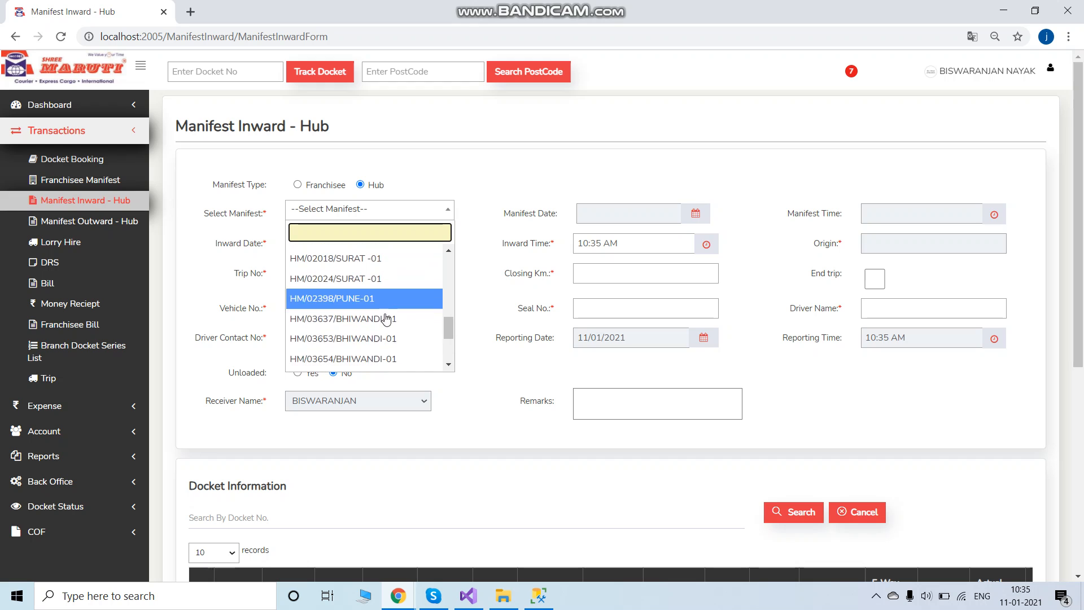
left_click(385, 351)
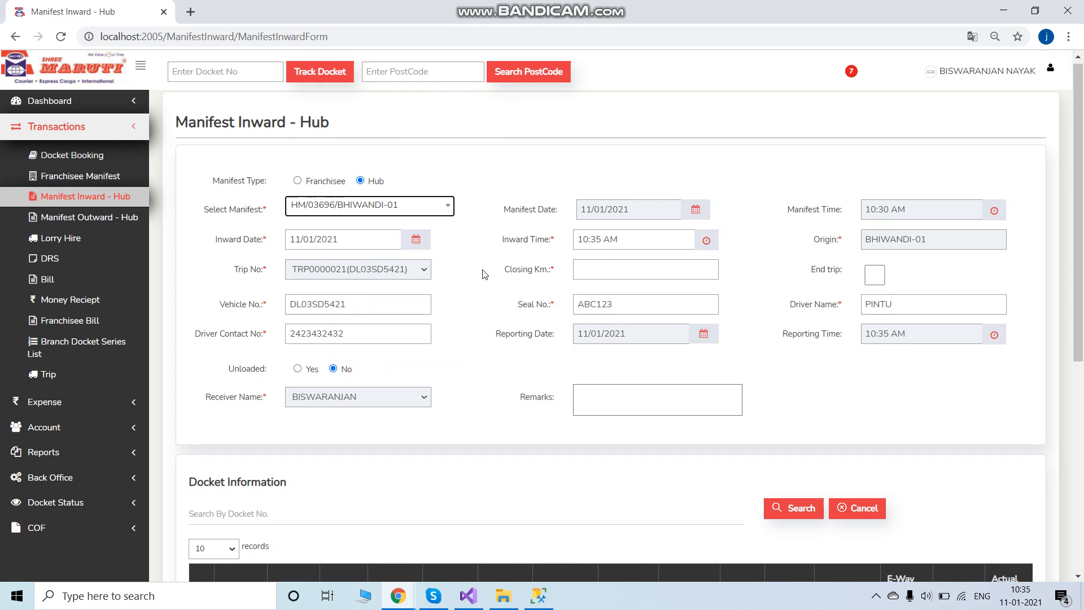
Review the docket information and totals of the inward manifest and try to save it
scroll(485, 274, "down", 3)
scroll(486, 275, "down", 2)
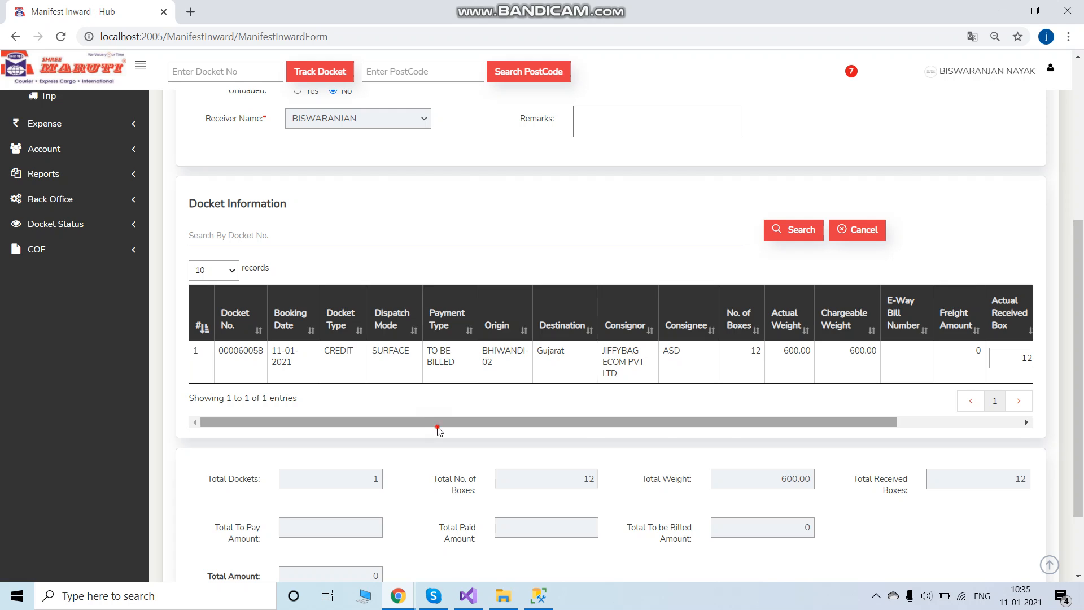
left_click_drag(438, 423, 640, 427)
scroll(733, 254, "up", 5)
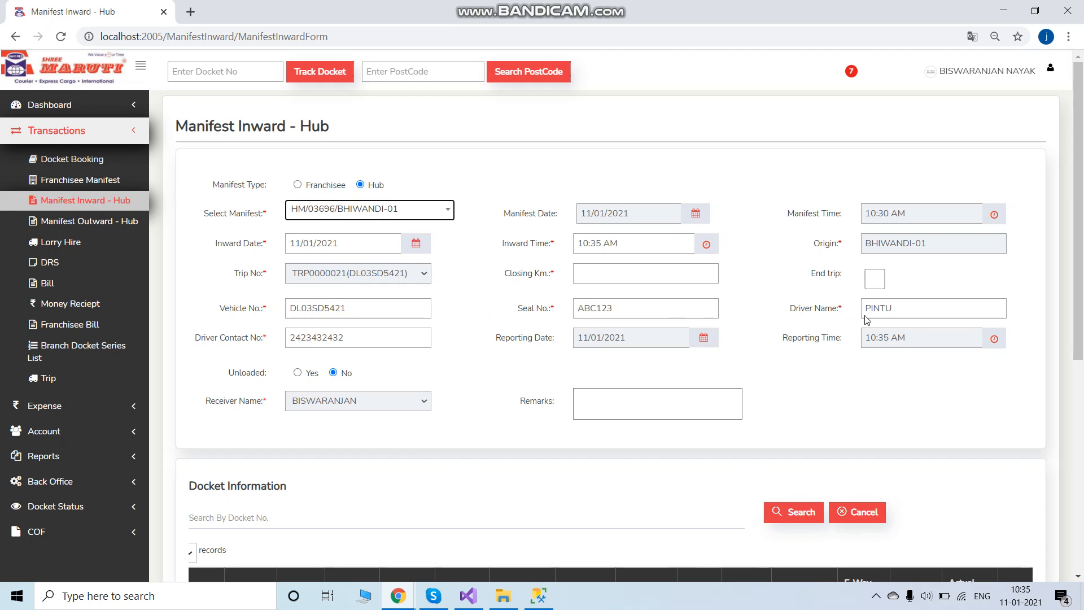
scroll(402, 344, "down", 6)
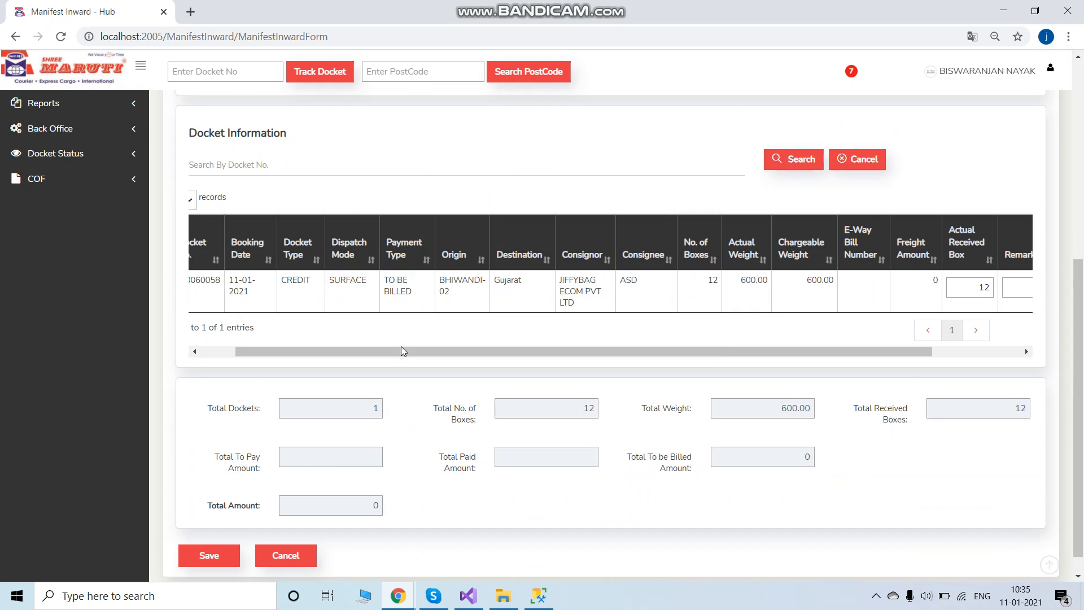
left_click(218, 533)
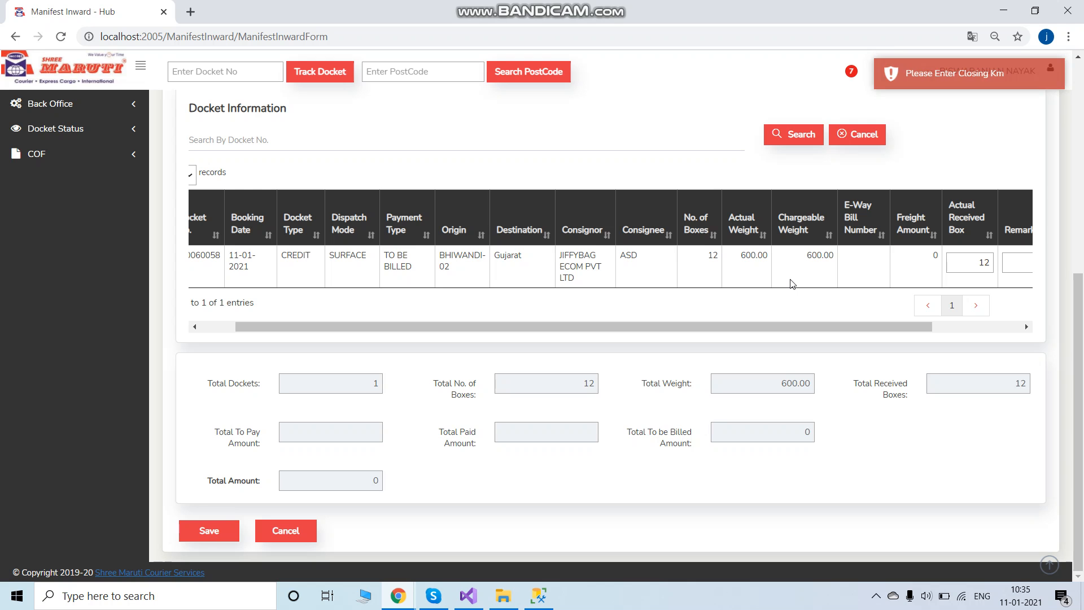
Set the closing Km of the inward manifest to 15500 and save the entry
scroll(717, 288, "up", 6)
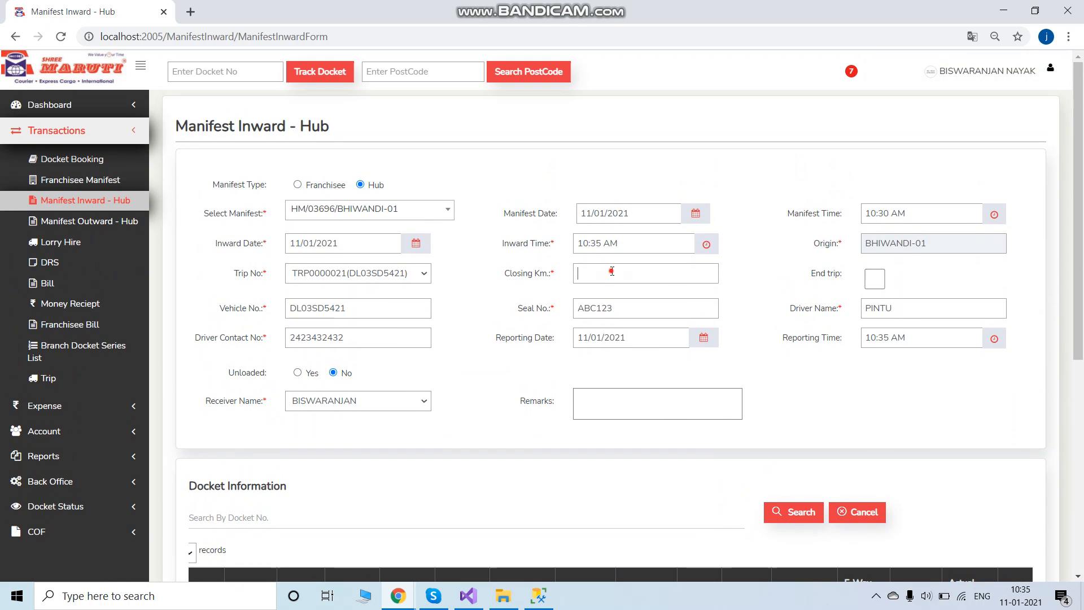
left_click(612, 272)
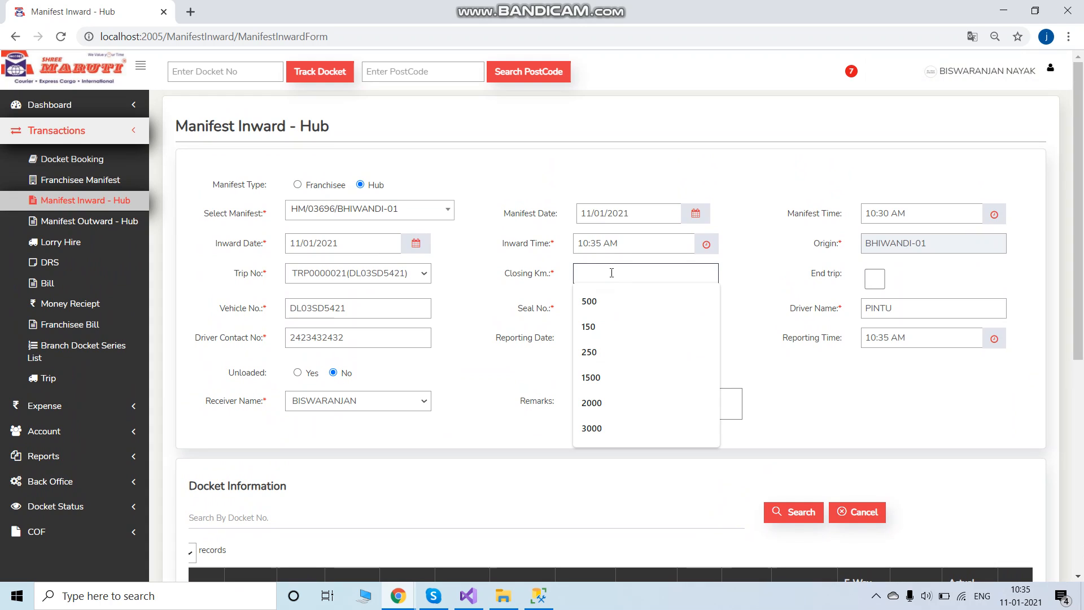
type("1")
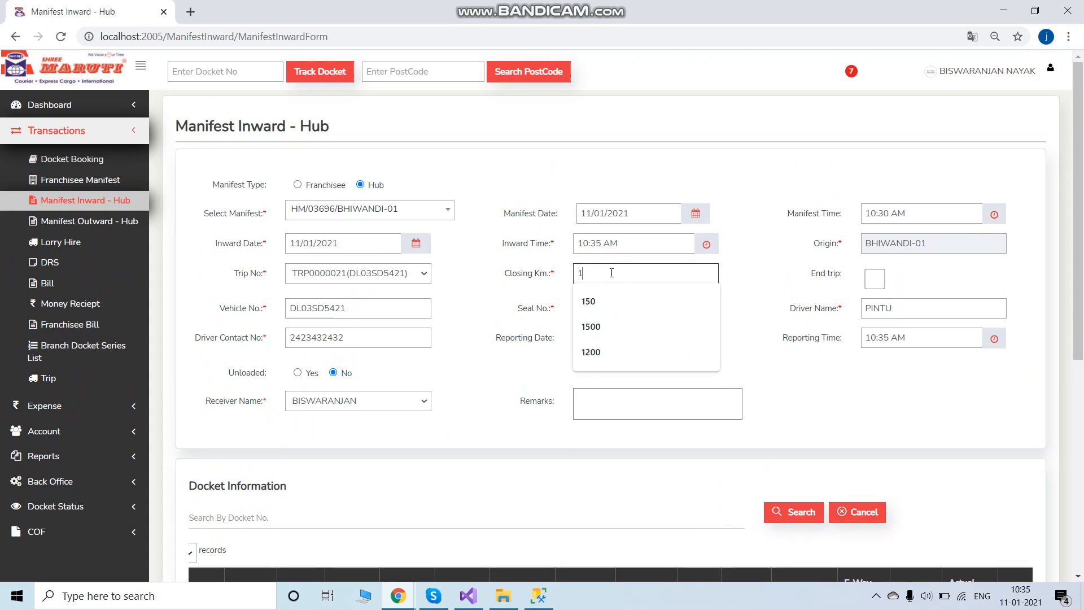
type("5500")
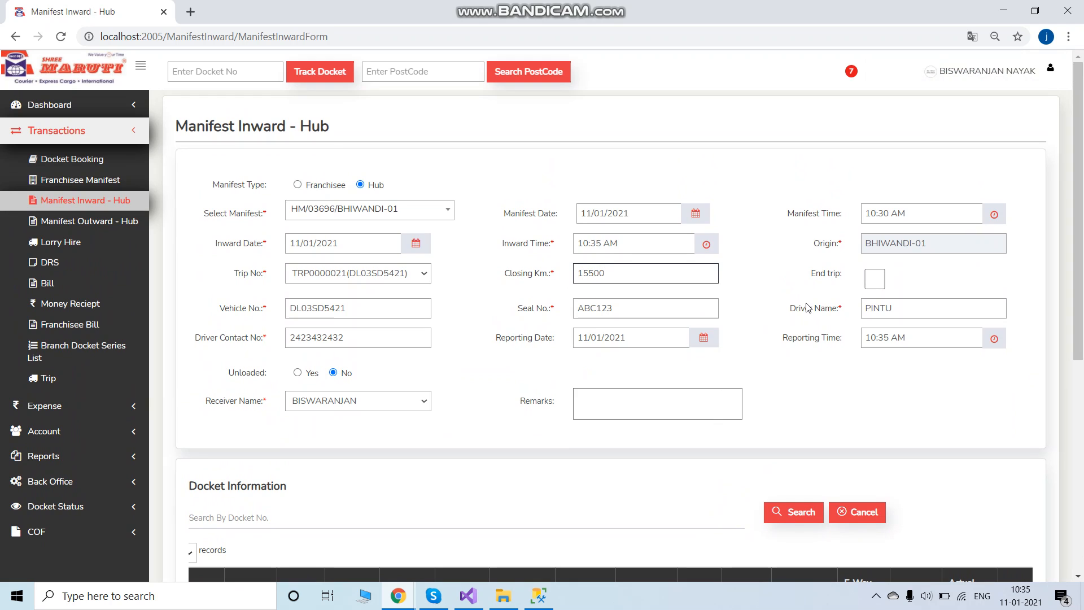
left_click(771, 264)
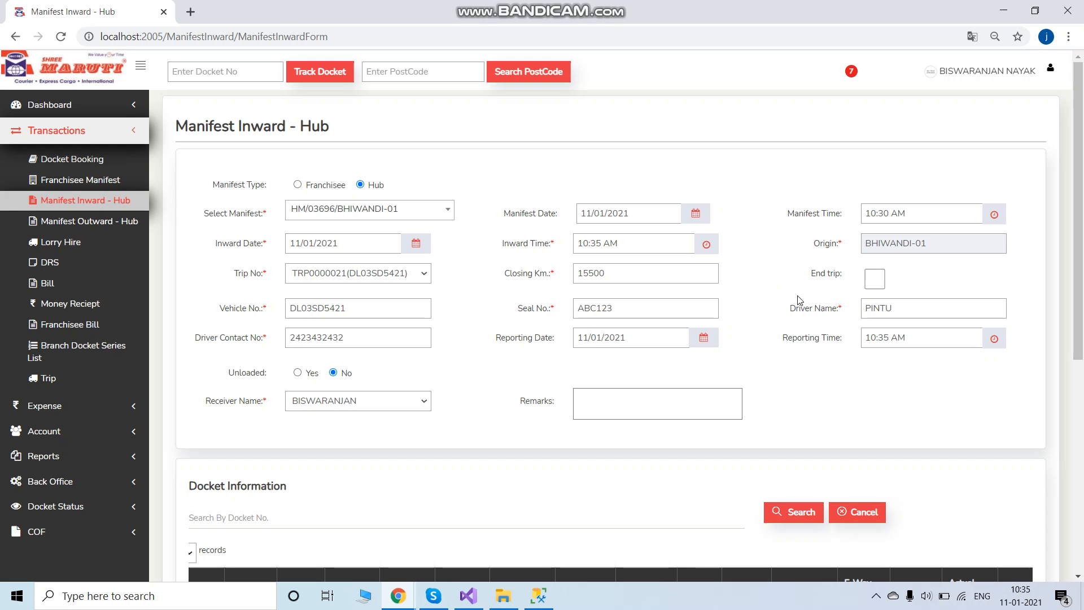
scroll(799, 302, "down", 6)
scroll(238, 525, "down", 1)
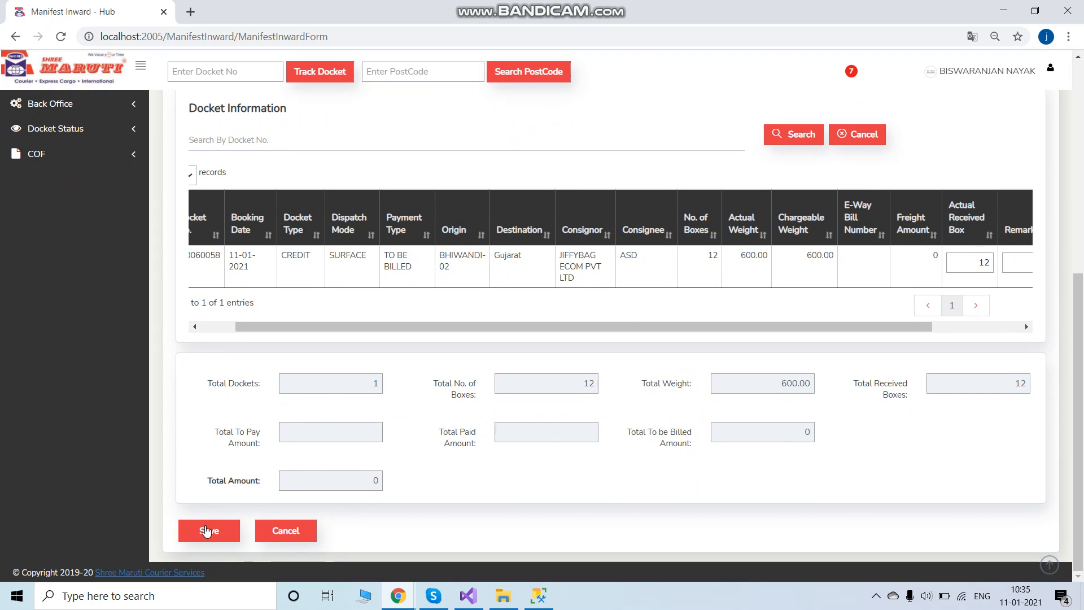
left_click(206, 532)
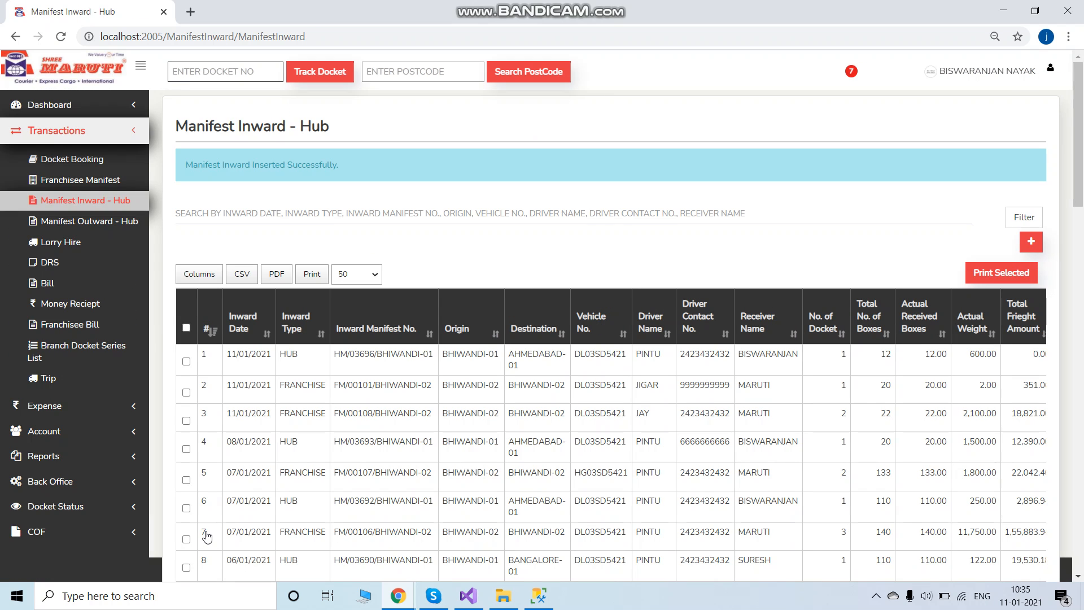
Start another hub inward entry, select manifest HM/03695/BHIWANDI-01, examine its fields and docket totals, and return to the inward list without saving
left_click(1031, 244)
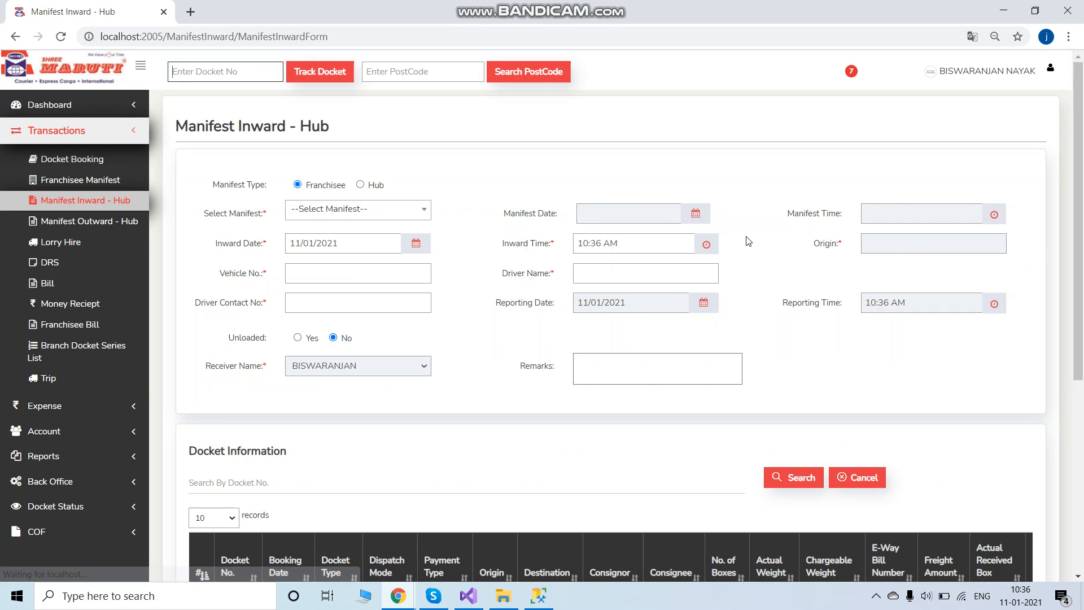
left_click(416, 211)
left_click(360, 184)
left_click(434, 210)
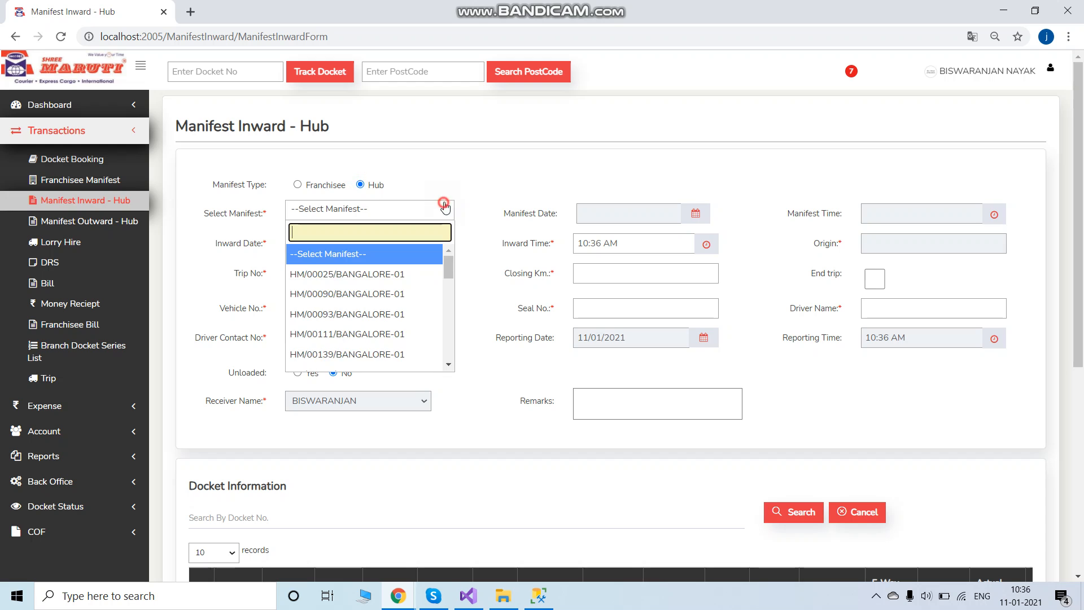
scroll(415, 337, "down", 3)
scroll(414, 337, "down", 2)
left_click(401, 360)
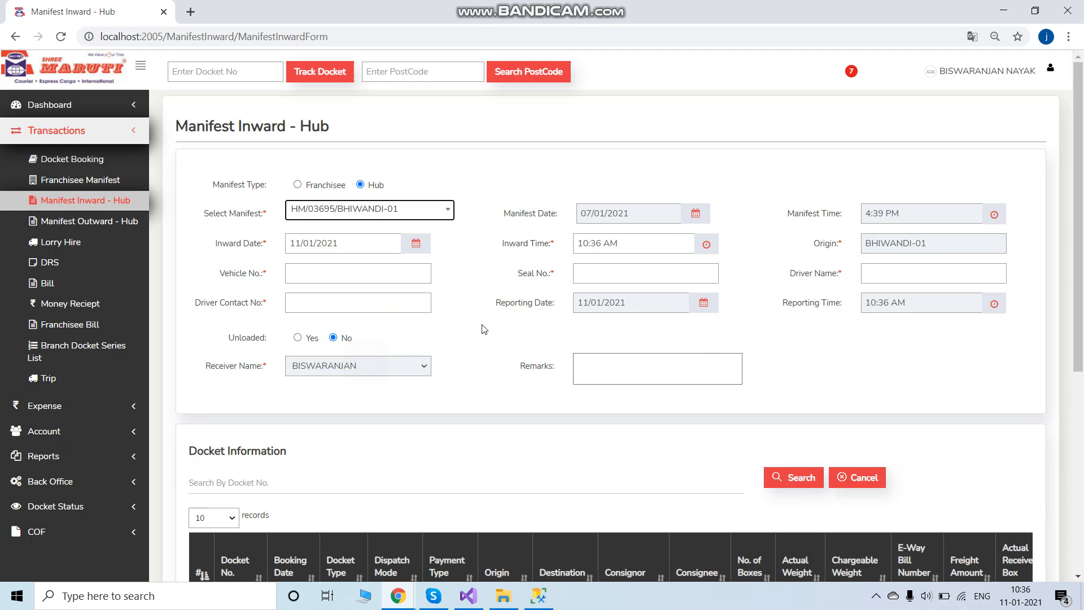
scroll(482, 328, "down", 6)
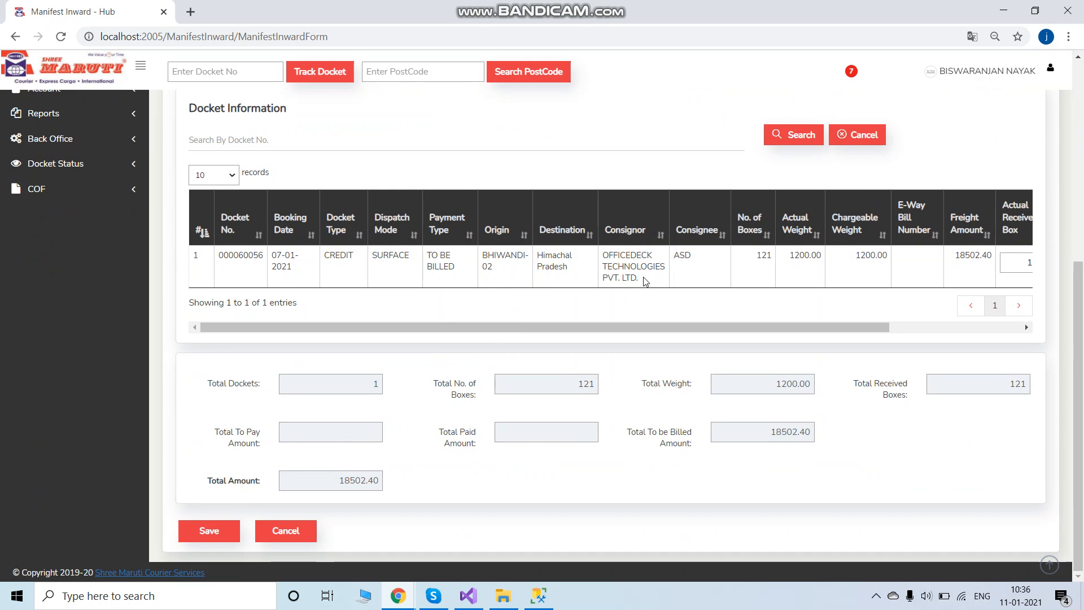
scroll(645, 281, "up", 5)
scroll(645, 281, "up", 1)
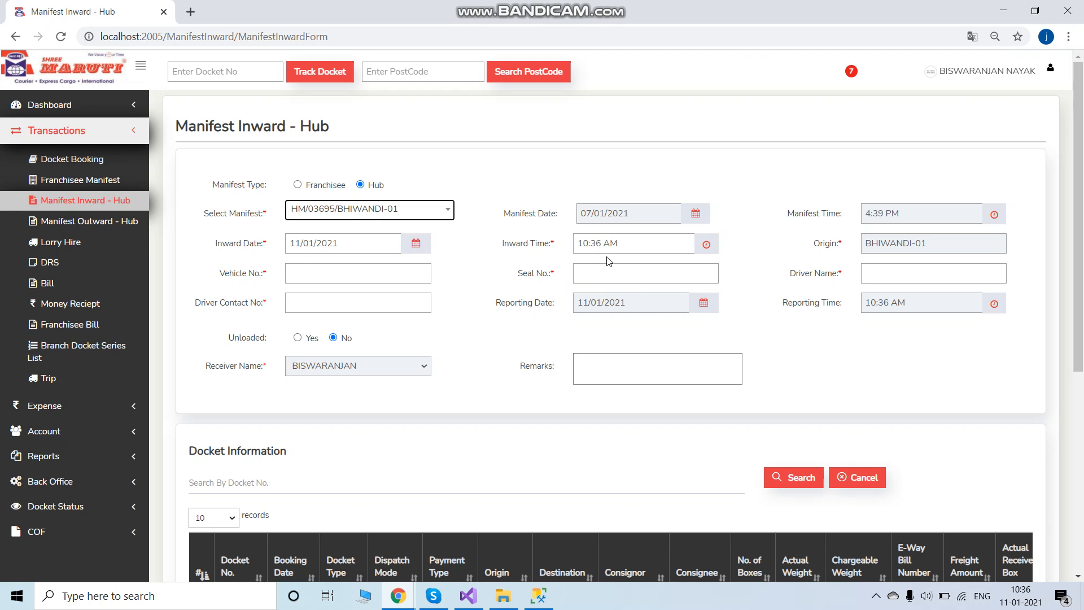
left_click(97, 206)
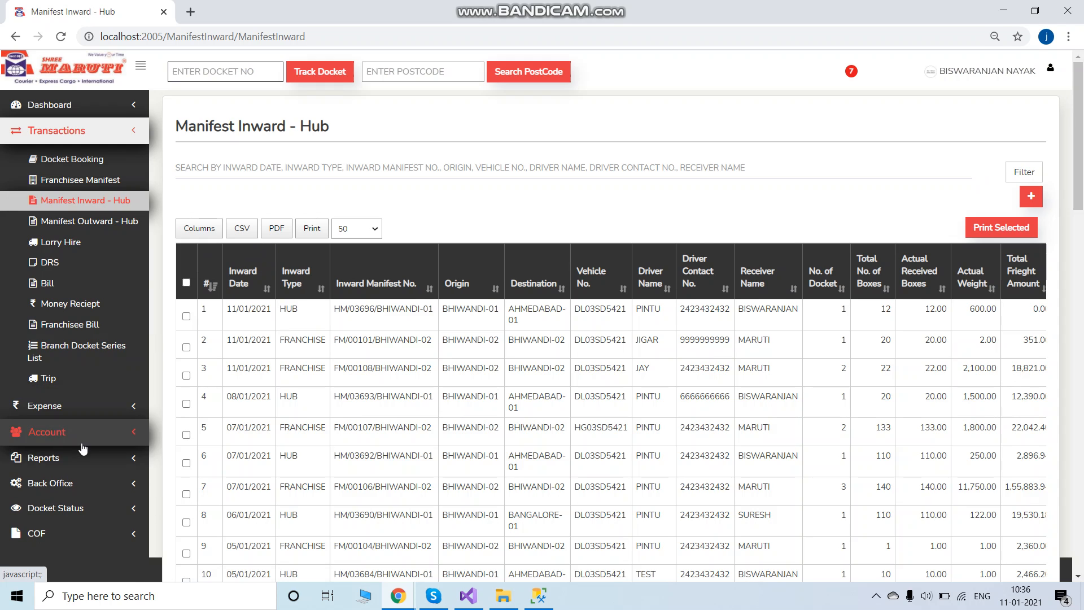
Open the Trip Sheet Report and bring up the print preview for trip TRP0000021
scroll(79, 467, "down", 1)
left_click(67, 381)
scroll(80, 389, "down", 2)
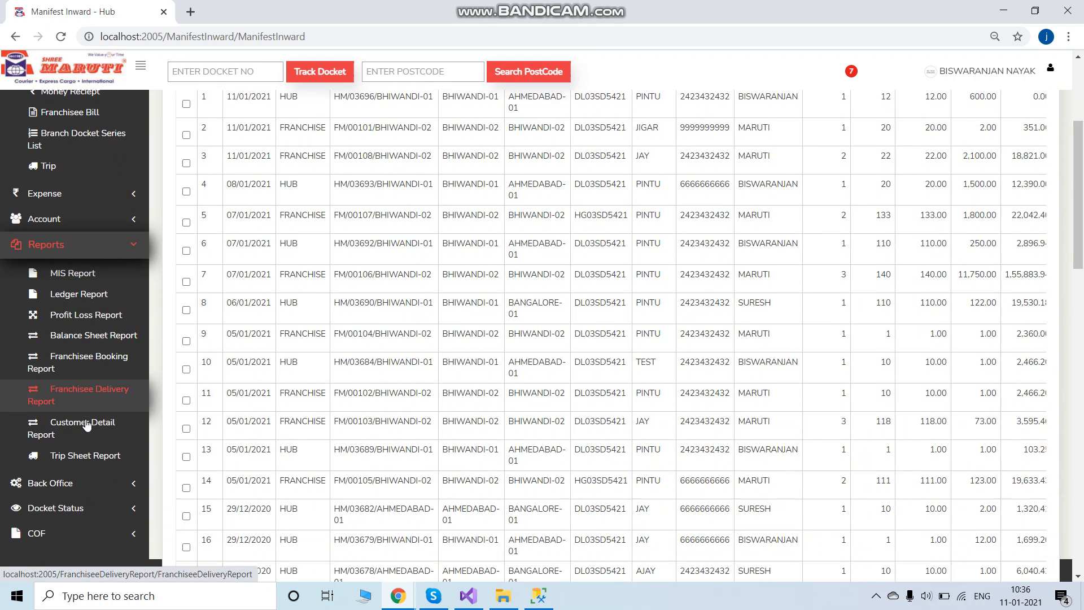
left_click(85, 443)
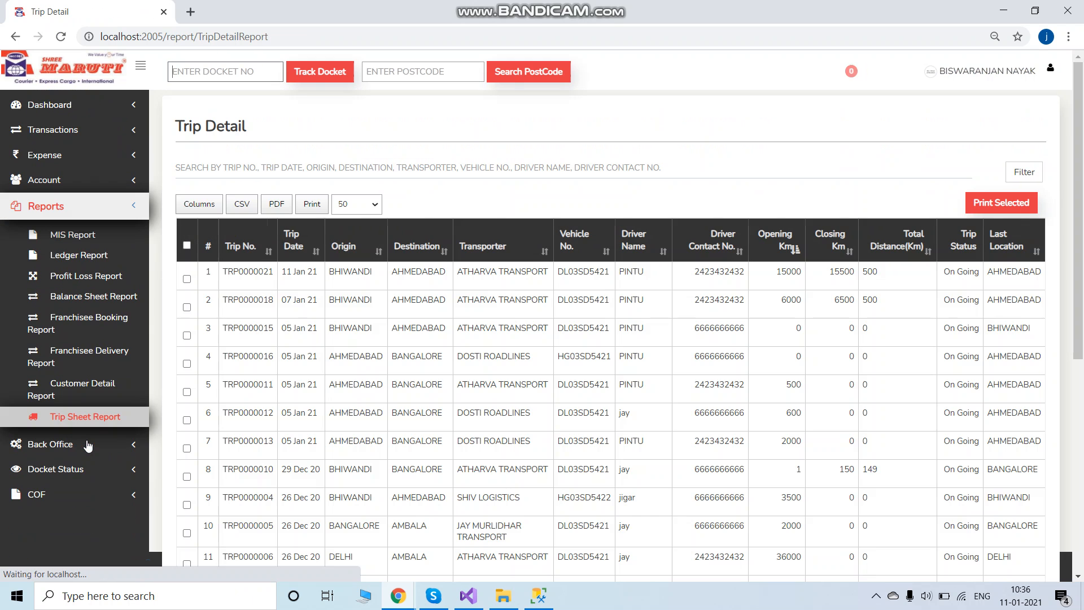
left_click(186, 279)
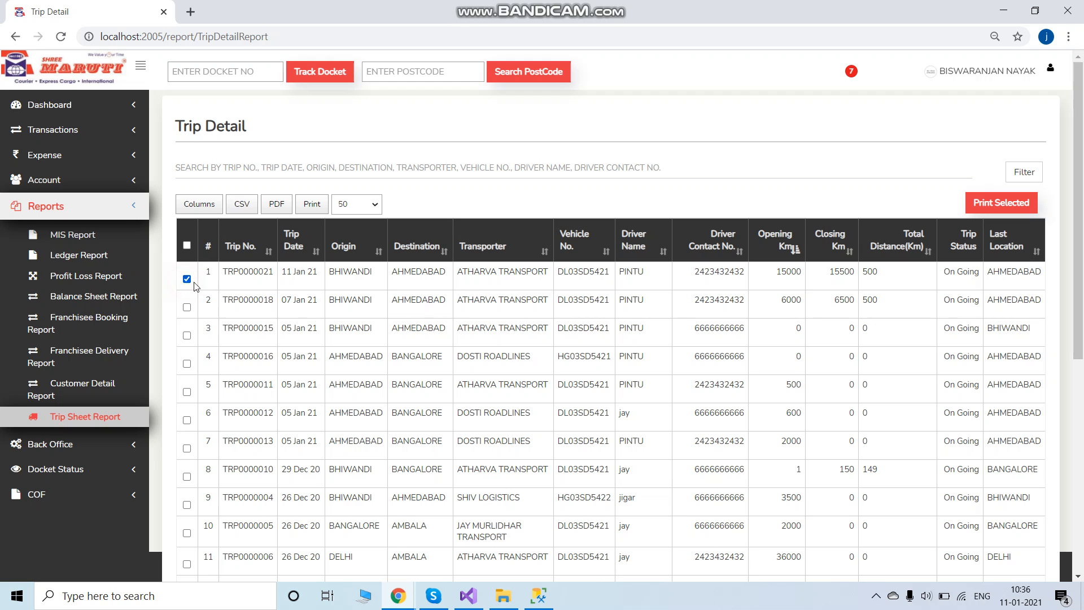
left_click(992, 210)
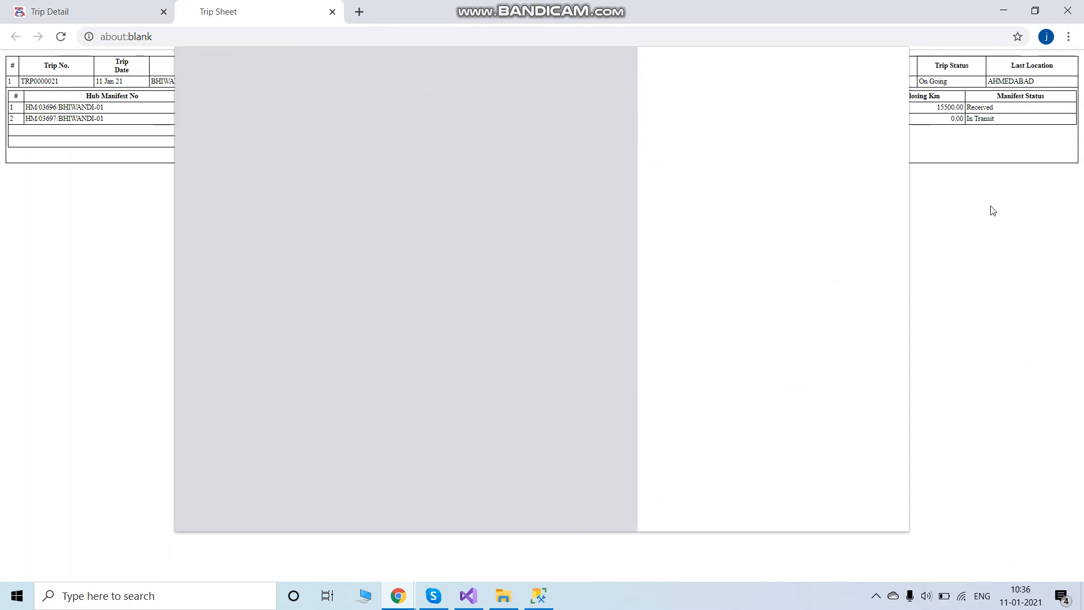
Examine the manifest status, closing Km, total distance, trip status and last location on the trip sheet, and close the preview without saving
scroll(509, 189, "up", 5)
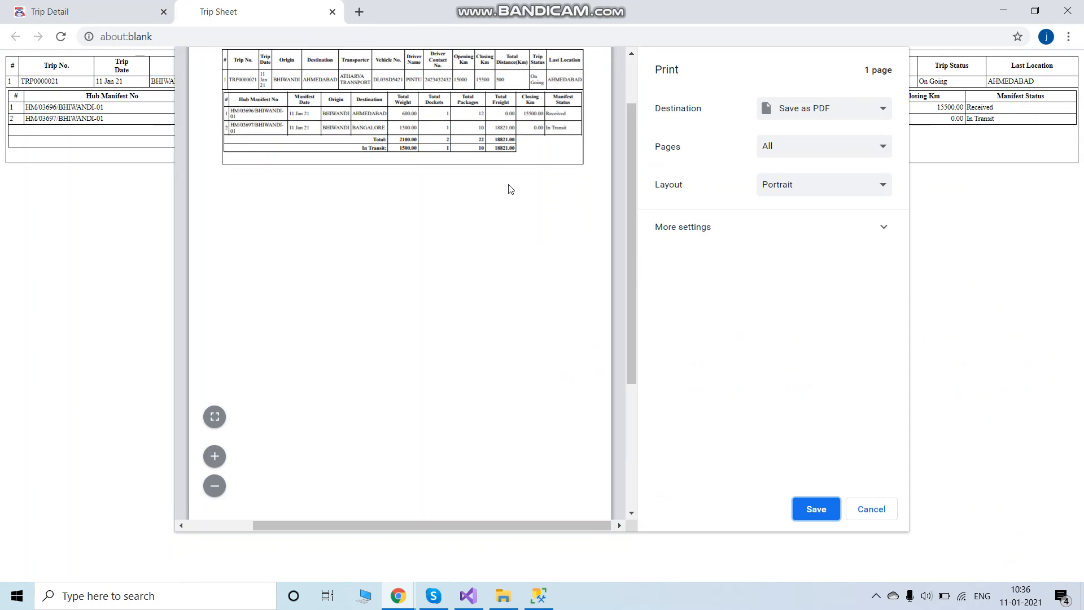
left_click_drag(632, 199, 631, 147)
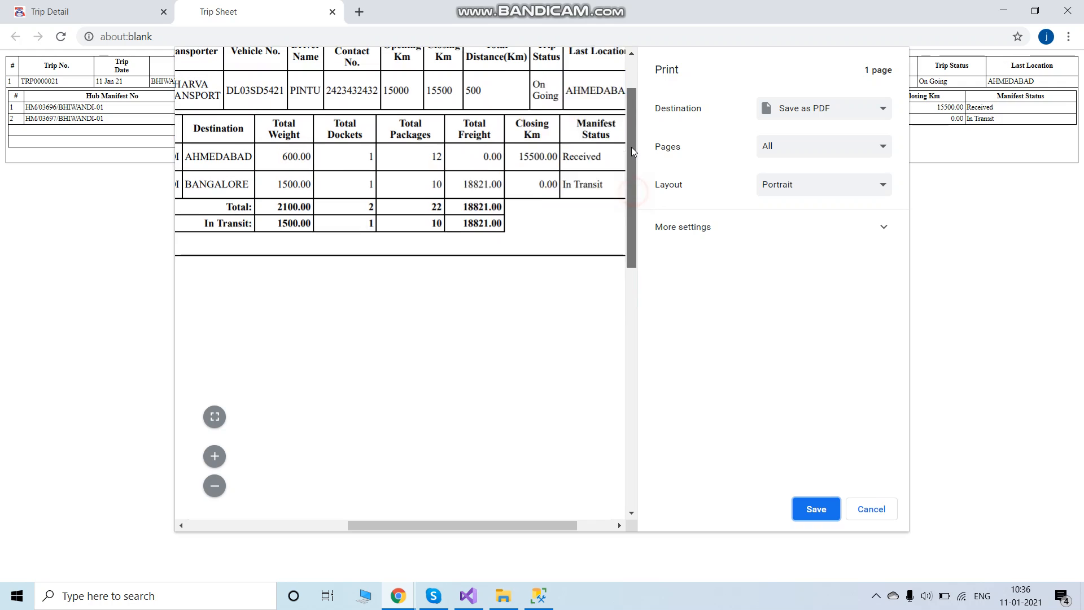
double_click(588, 166)
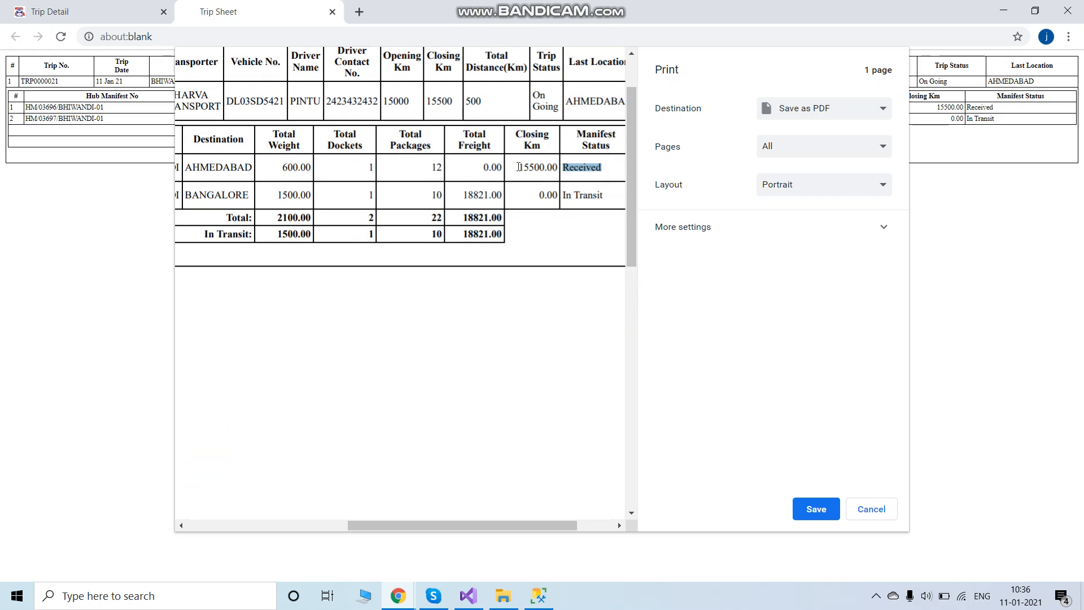
left_click_drag(518, 167, 556, 167)
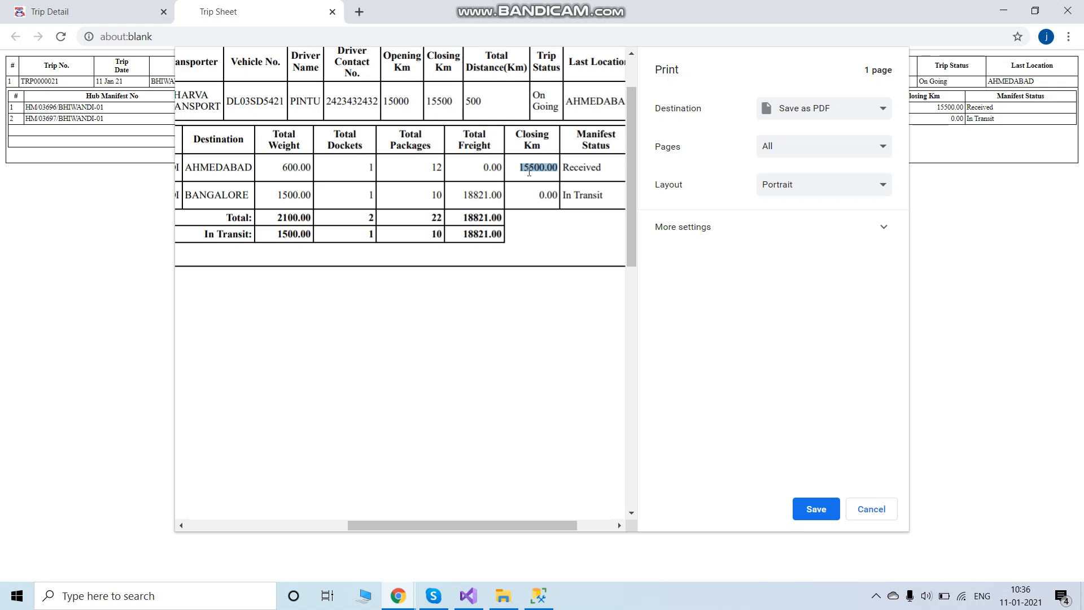
scroll(545, 172, "up", 2)
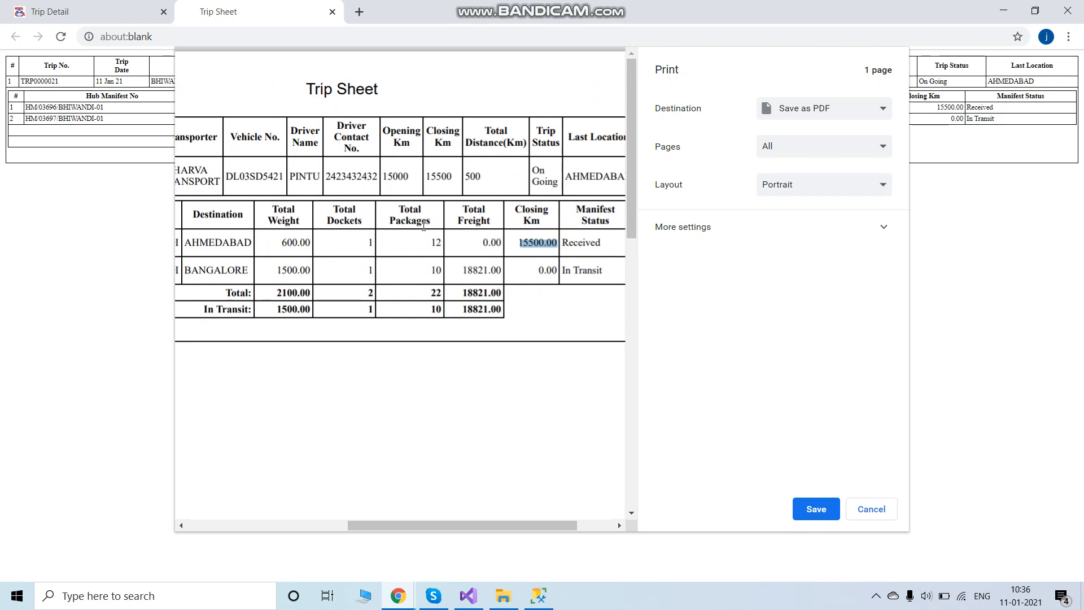
double_click(475, 178)
left_click_drag(531, 169, 556, 182)
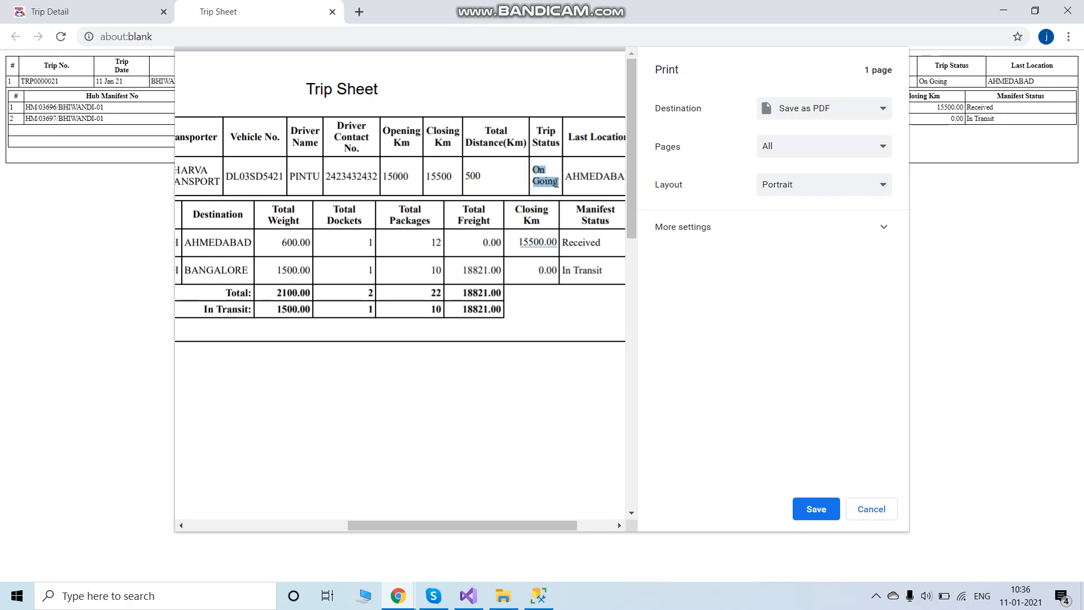
left_click(470, 518)
left_click(595, 178)
triple_click(595, 178)
left_click_drag(485, 525, 570, 513)
left_click(869, 512)
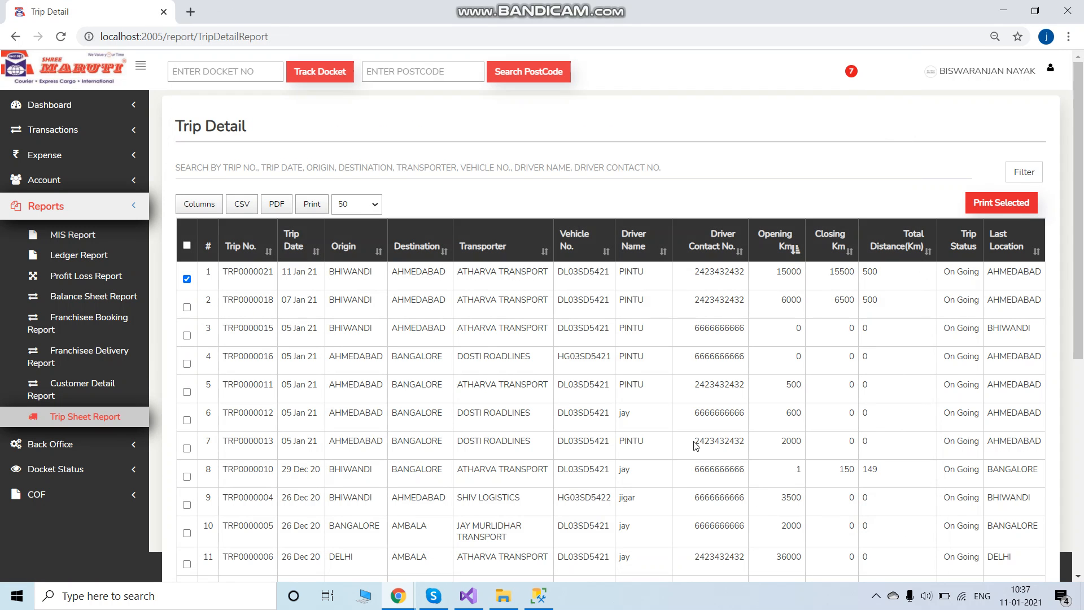
Sign out and sign in as the Bangalore hub user with the saved e-mail and password
left_click(987, 70)
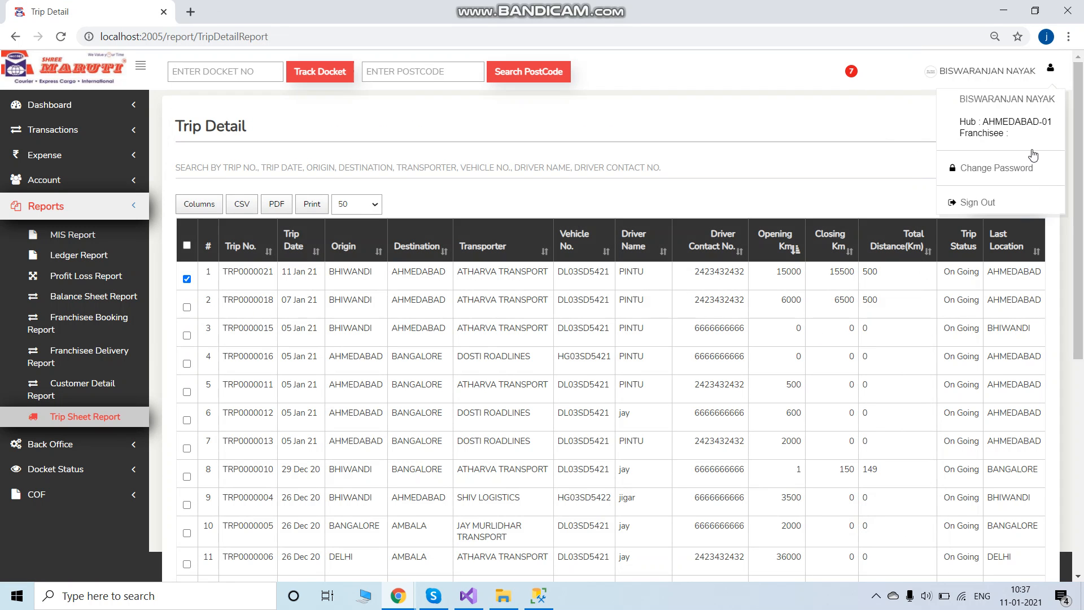
left_click(967, 204)
left_click(876, 308)
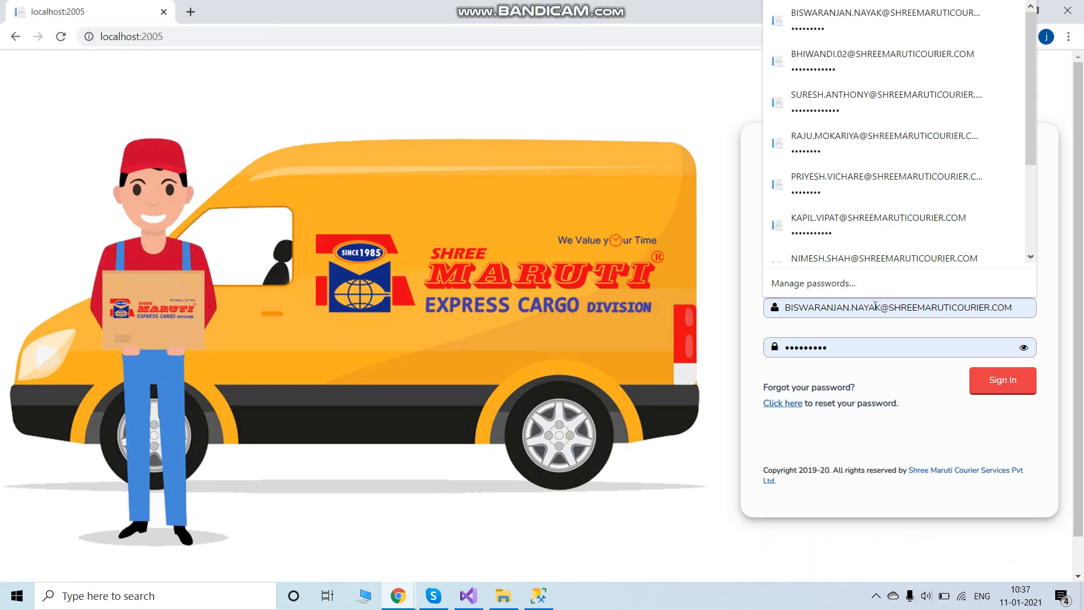
left_click(862, 104)
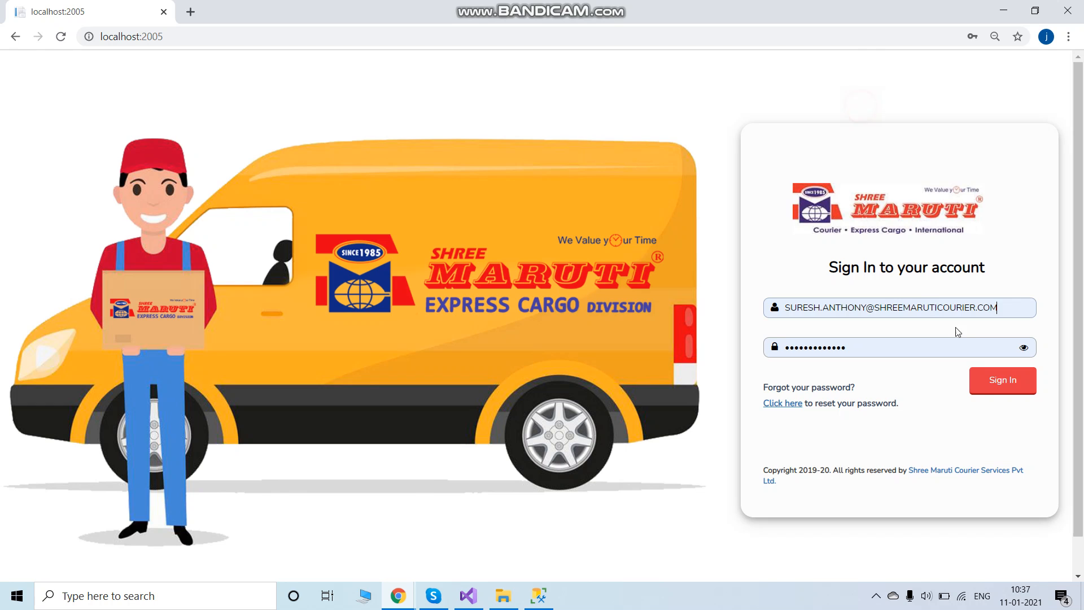
left_click(992, 384)
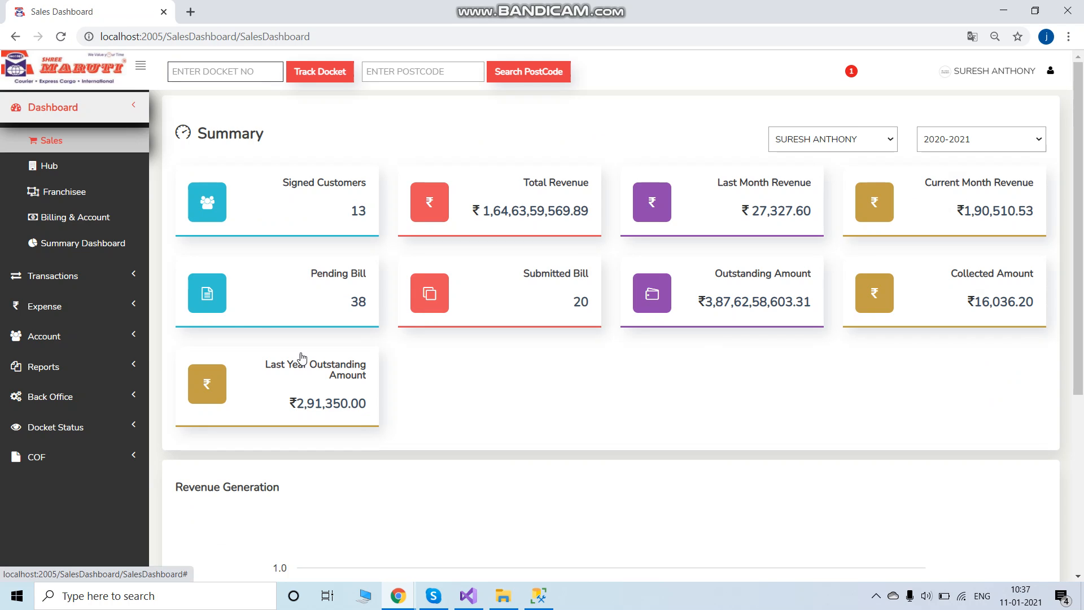
Start a new hub inward manifest entry with manifest type Hub and select manifest HM/03697/BHIWANDI-01
left_click(41, 279)
scroll(68, 305, "down", 1)
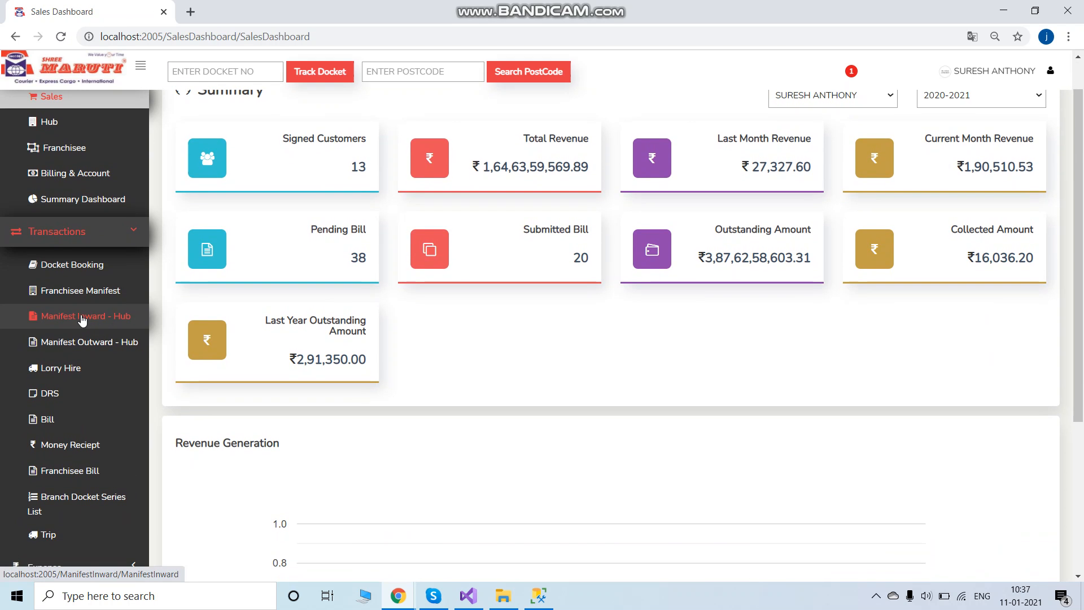
left_click(90, 319)
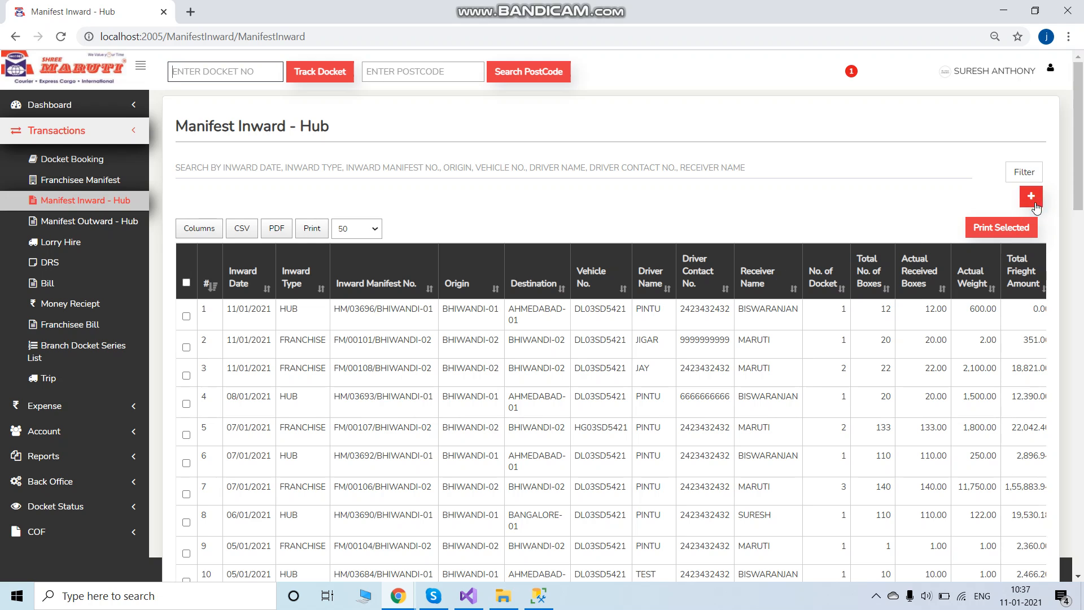
left_click(1030, 196)
left_click(383, 185)
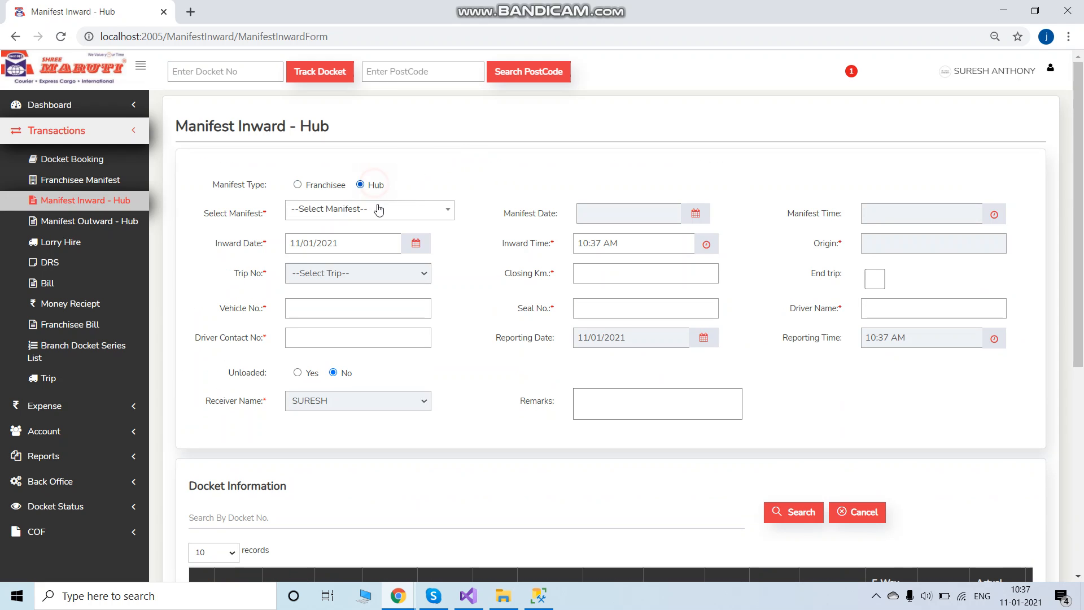
left_click(375, 210)
scroll(396, 328, "down", 1)
left_click(359, 362)
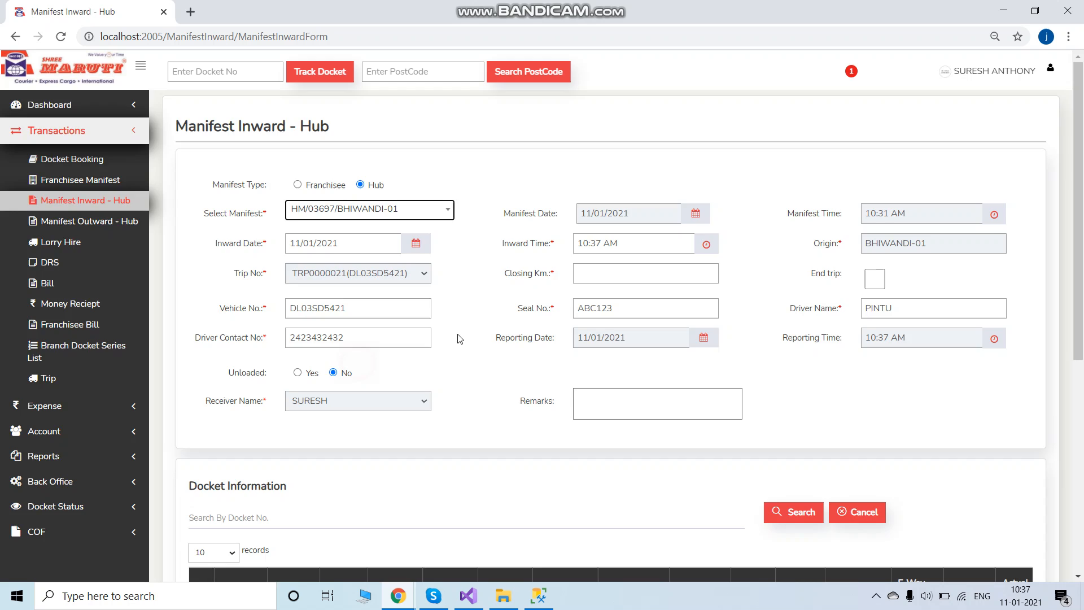
Set the closing Km to 16000, mark the trip as ended, and save the hub inward manifest
scroll(305, 365, "down", 5)
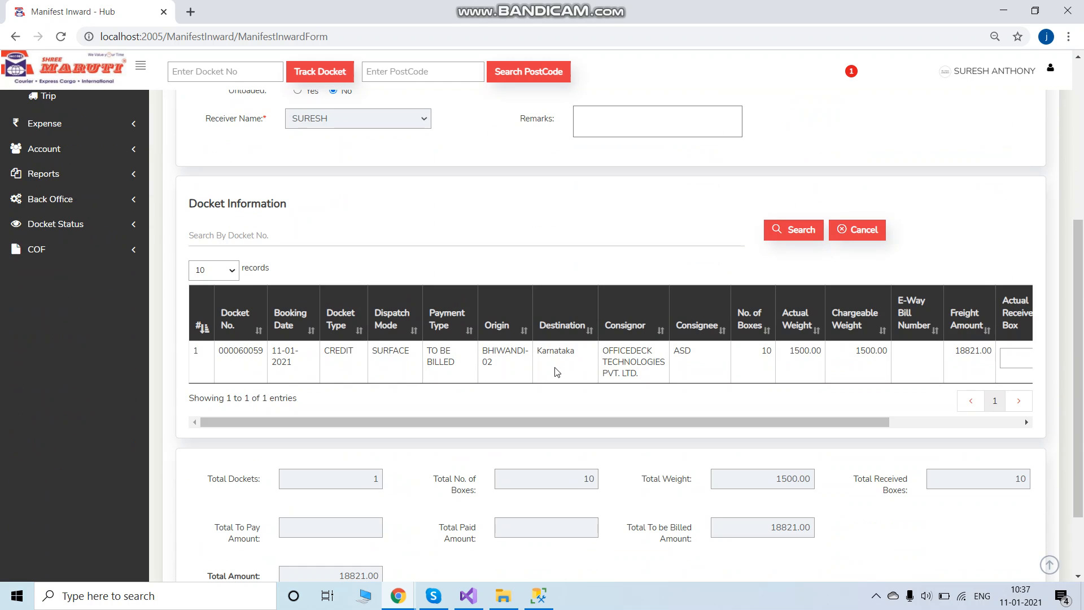
scroll(648, 361, "up", 5)
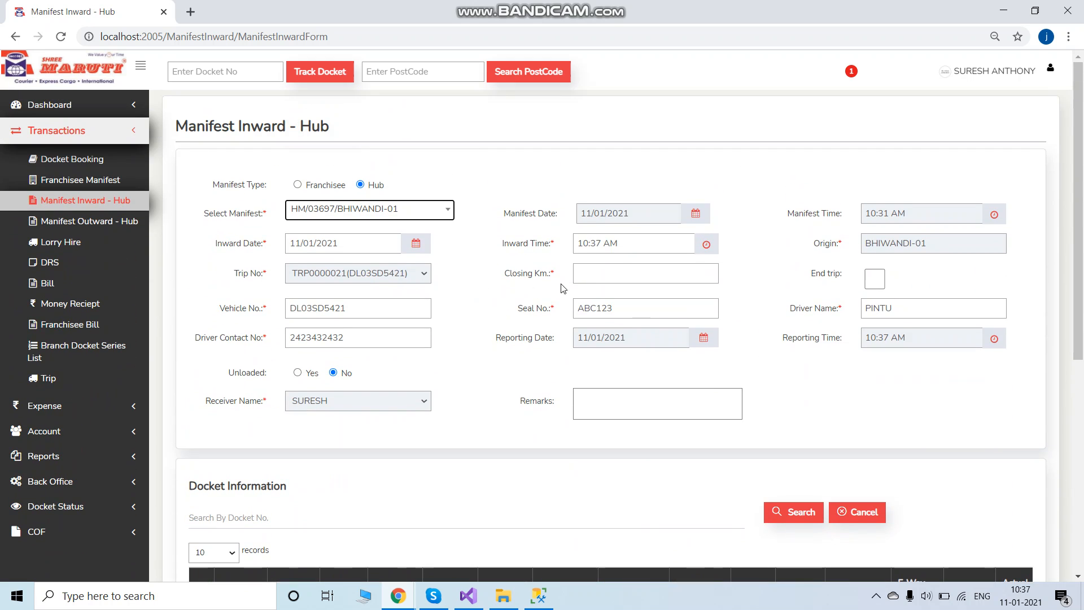
left_click(607, 272)
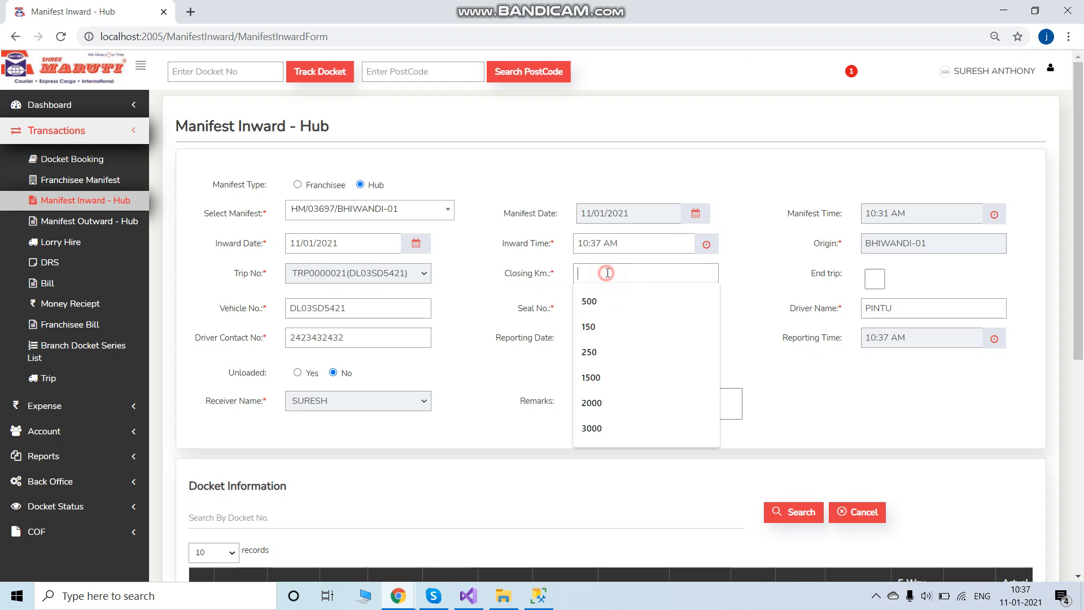
type("16000")
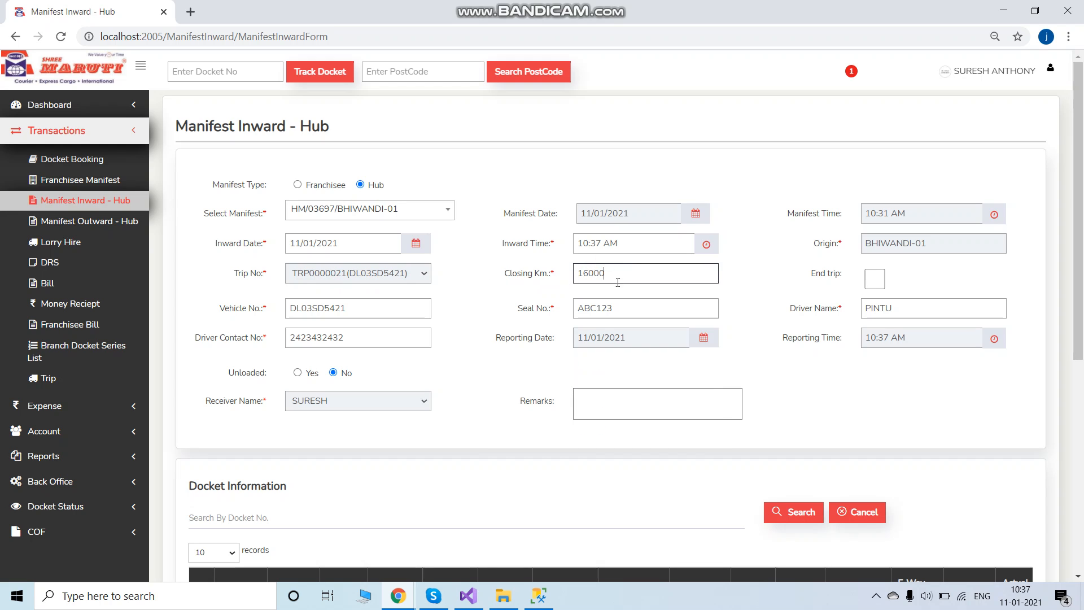
left_click(877, 282)
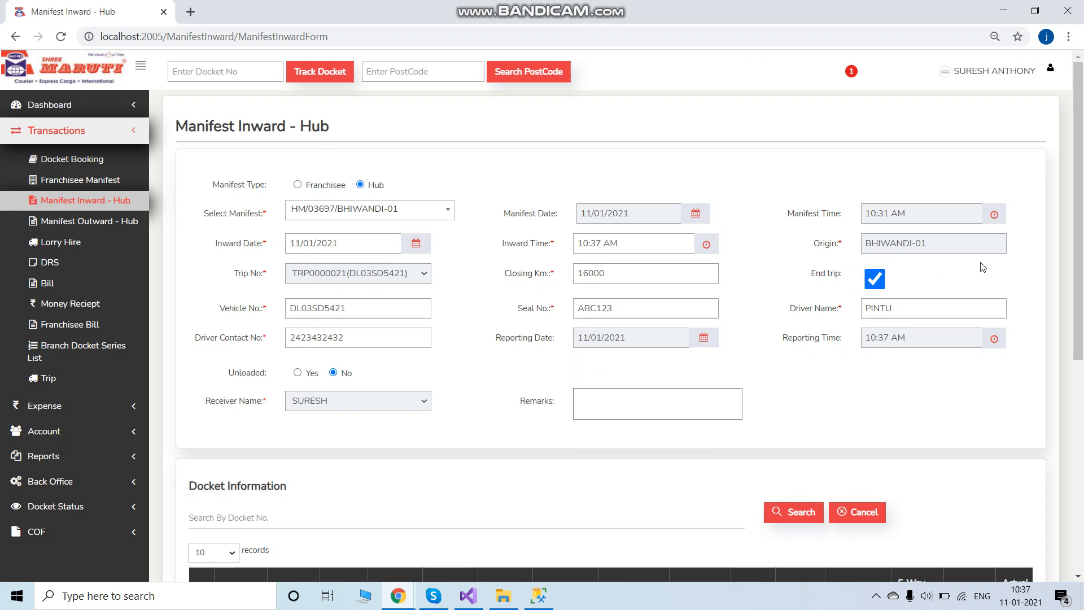
scroll(982, 267, "down", 7)
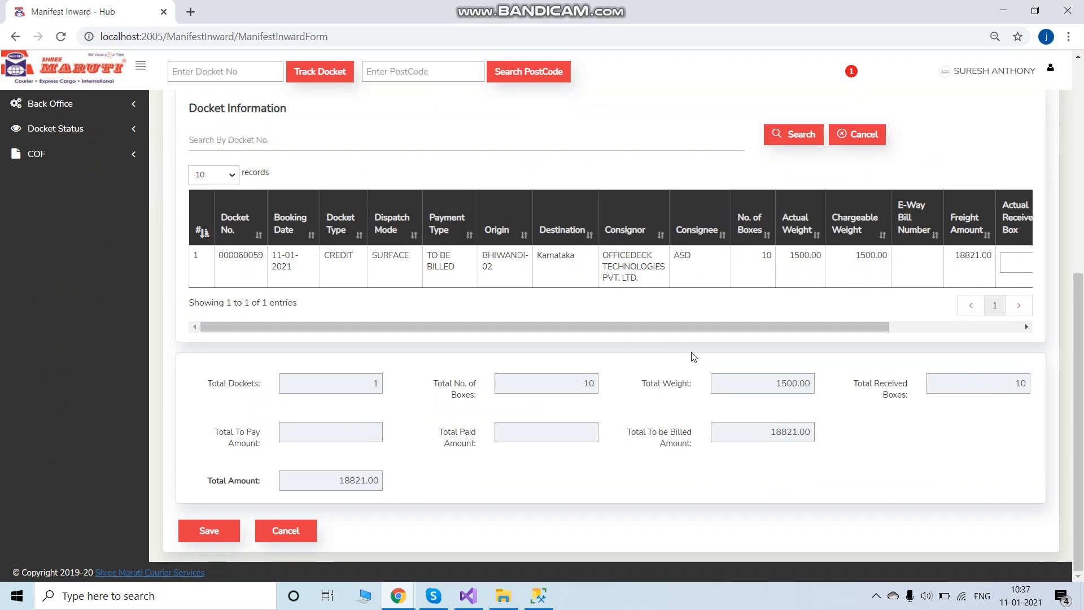
left_click(209, 530)
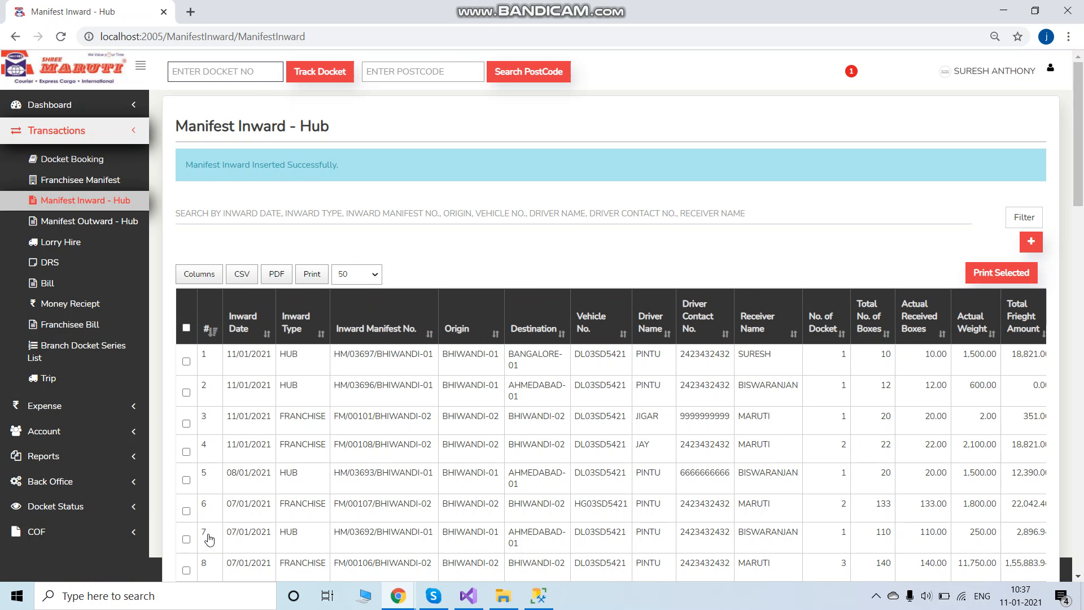
Open the trip list and check the closing Km, total distance, trip status and last location of trip TRP0000021
left_click(48, 378)
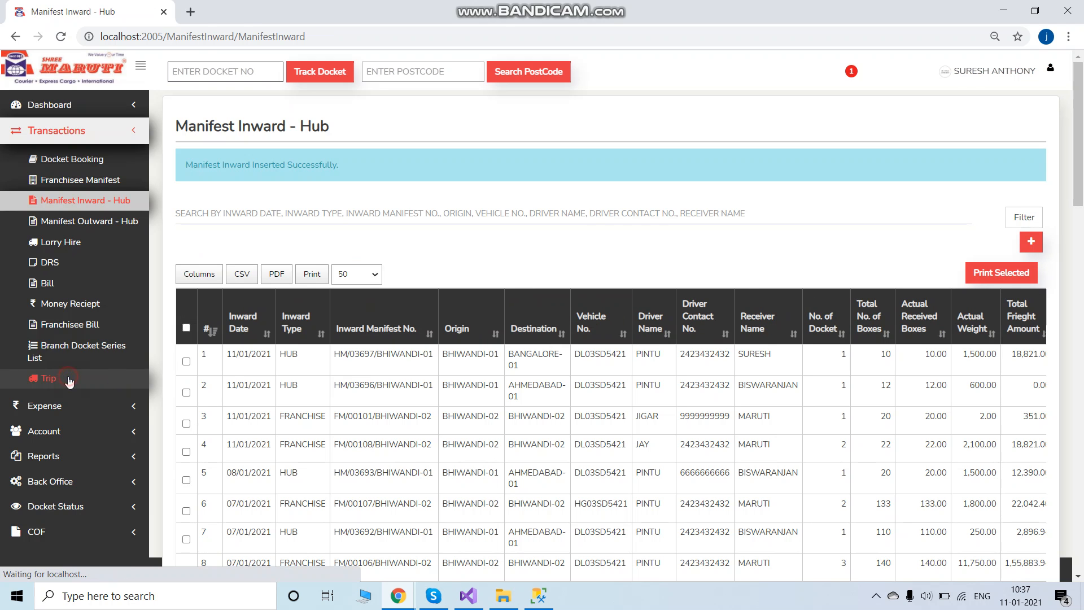
left_click_drag(199, 298, 985, 314)
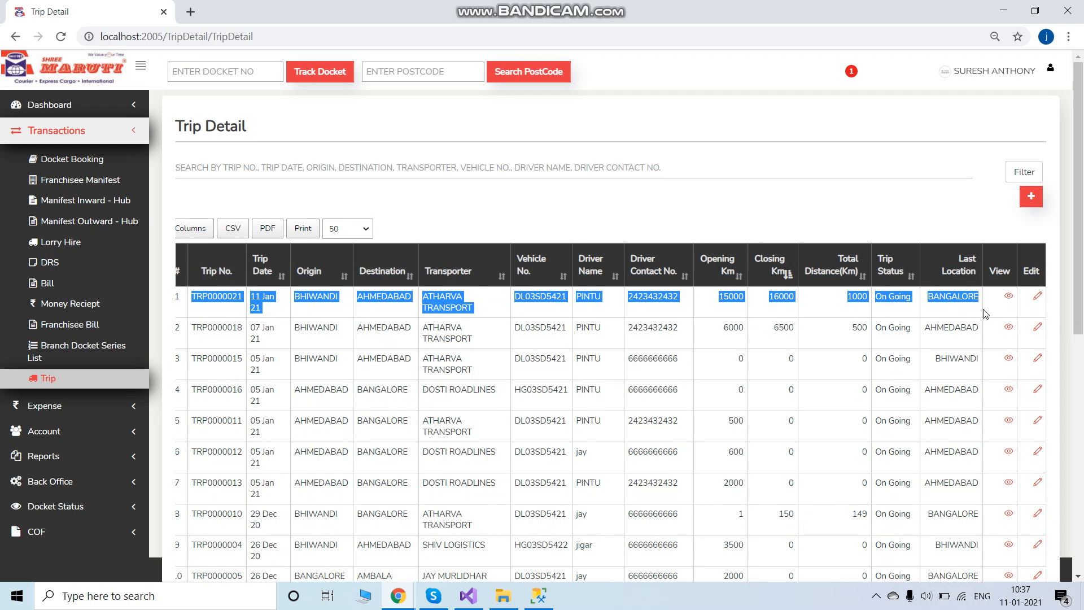
left_click_drag(367, 322, 346, 306)
left_click(344, 303)
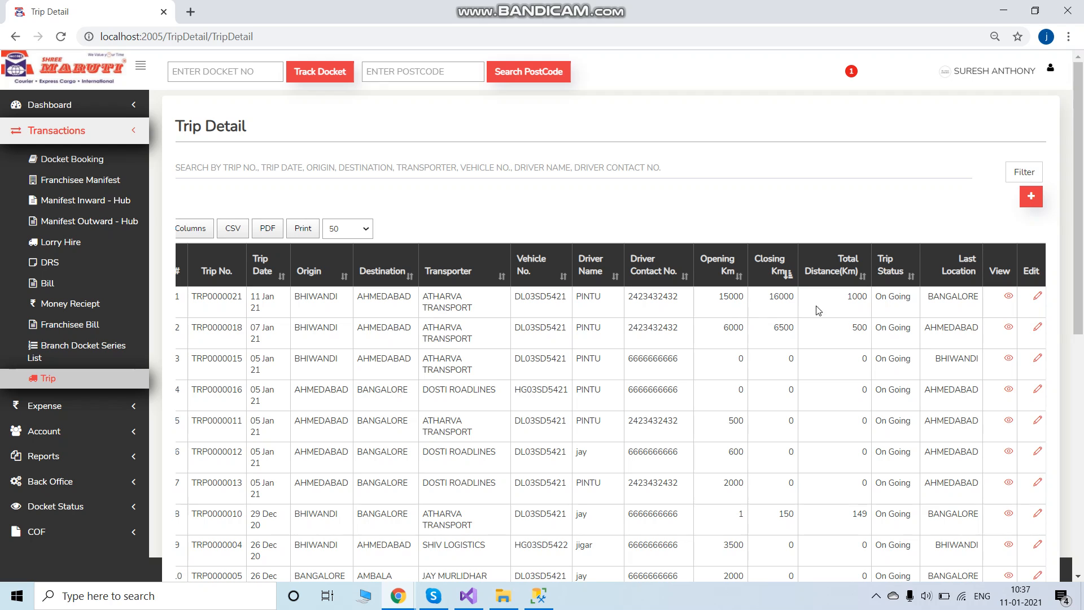
left_click(850, 300)
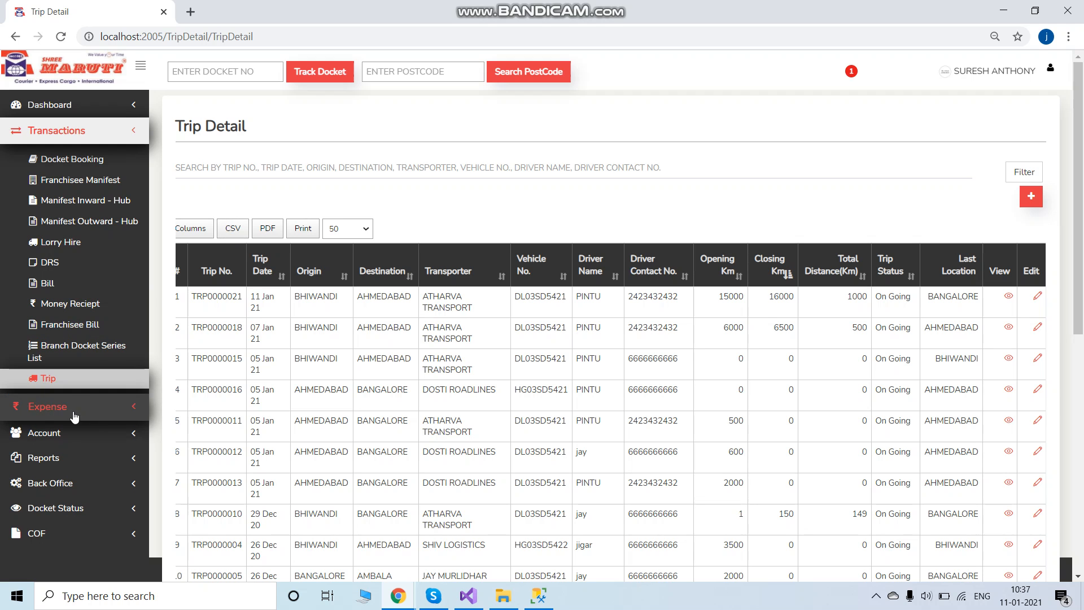
Open the Trip Sheet Report, select trip TRP0000021 and bring up its print preview
scroll(69, 420, "down", 1)
left_click(65, 384)
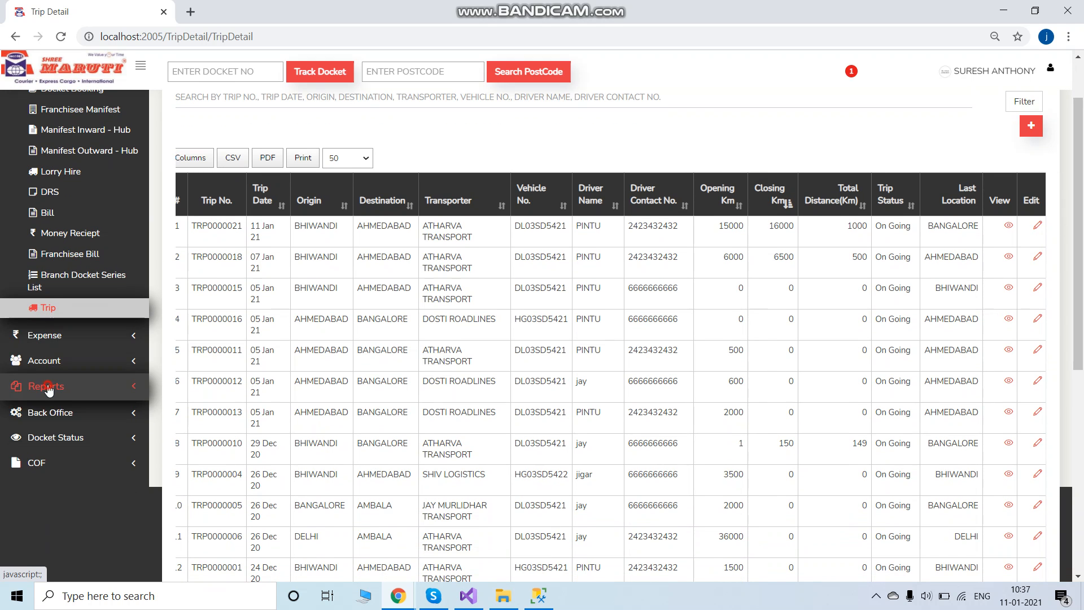
scroll(82, 406, "down", 1)
scroll(82, 406, "down", 2)
left_click(72, 443)
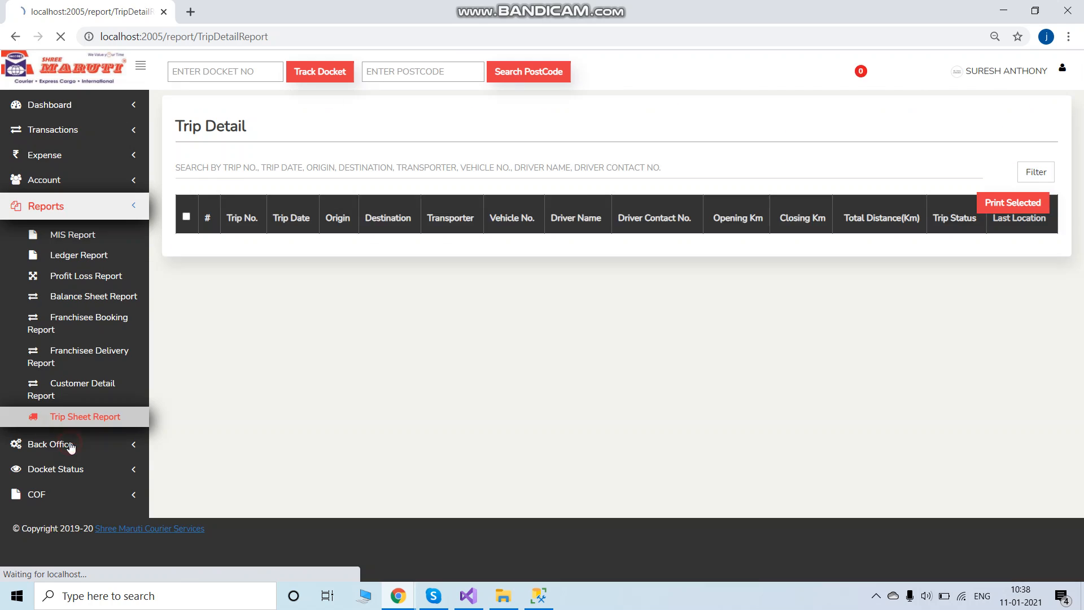
left_click(187, 278)
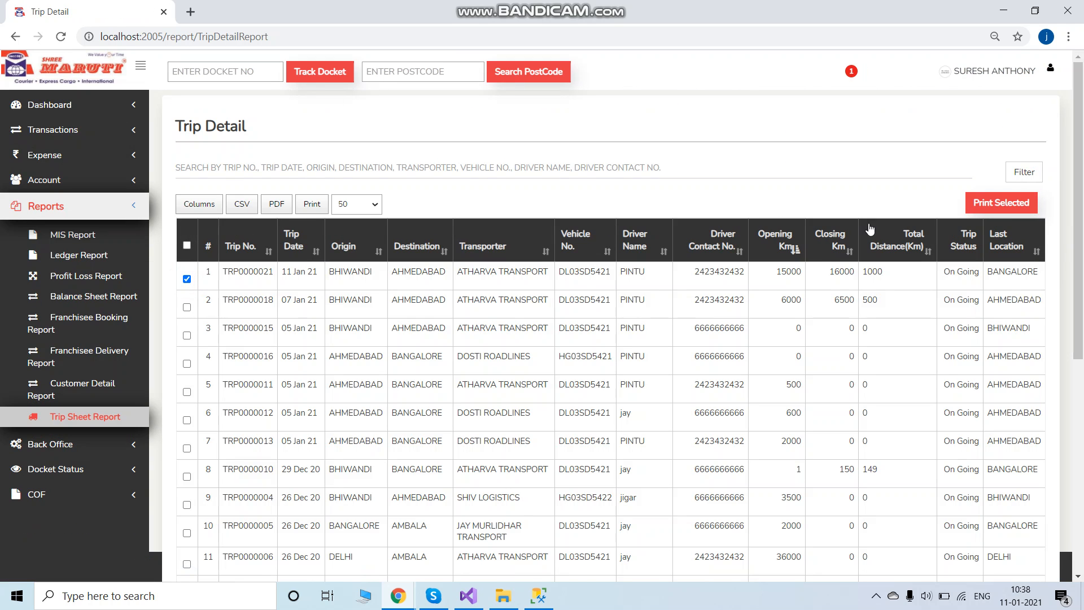
left_click(1003, 205)
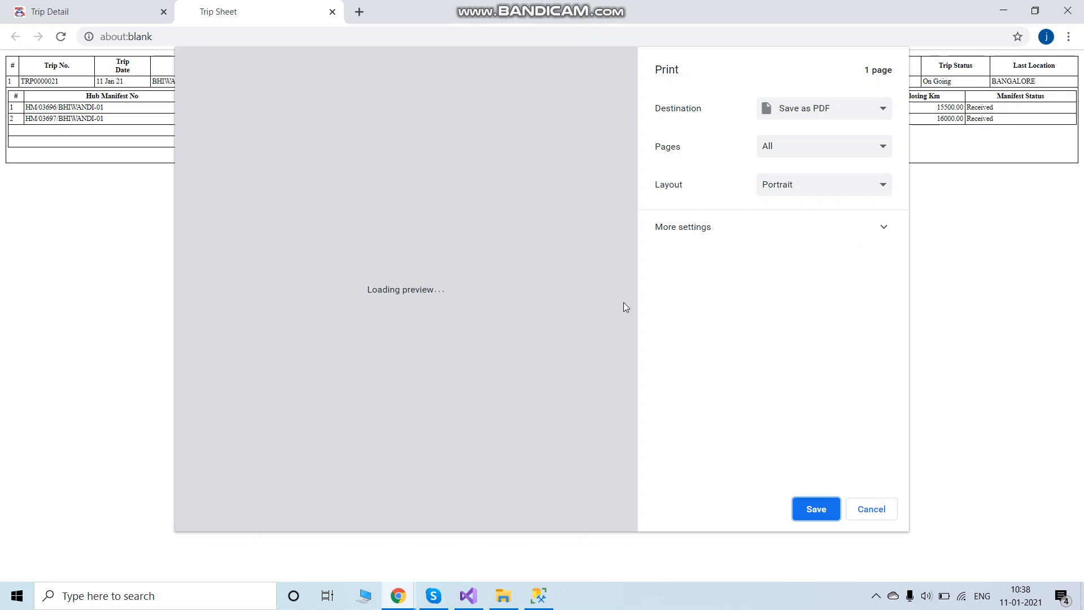
Examine the Bangalore manifest status and the Total and In Transit rows on the trip sheet, and close the preview without saving
scroll(525, 171, "up", 5)
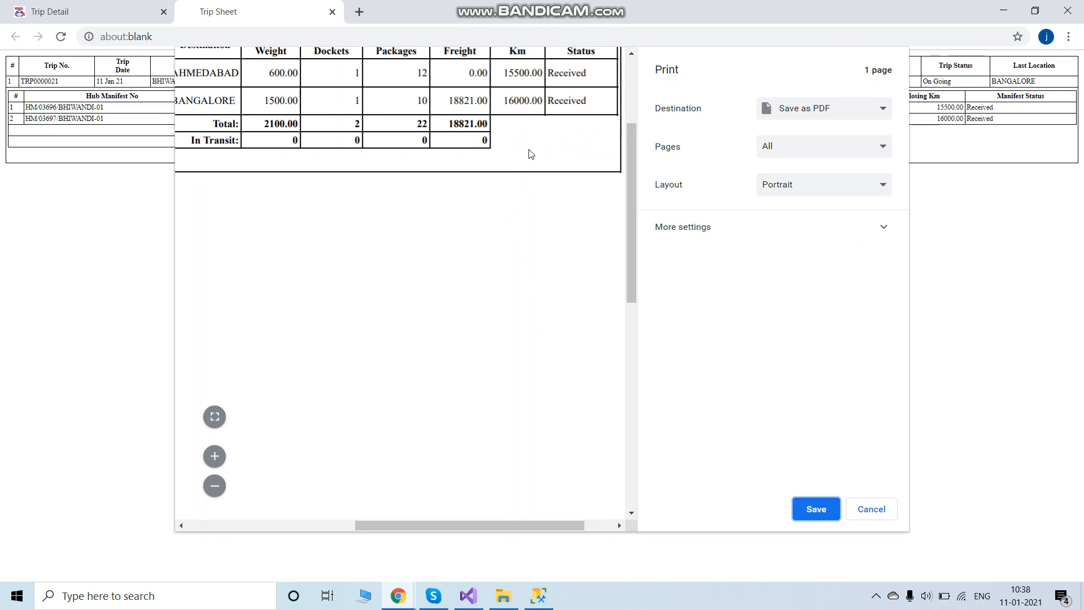
left_click_drag(590, 102, 546, 99)
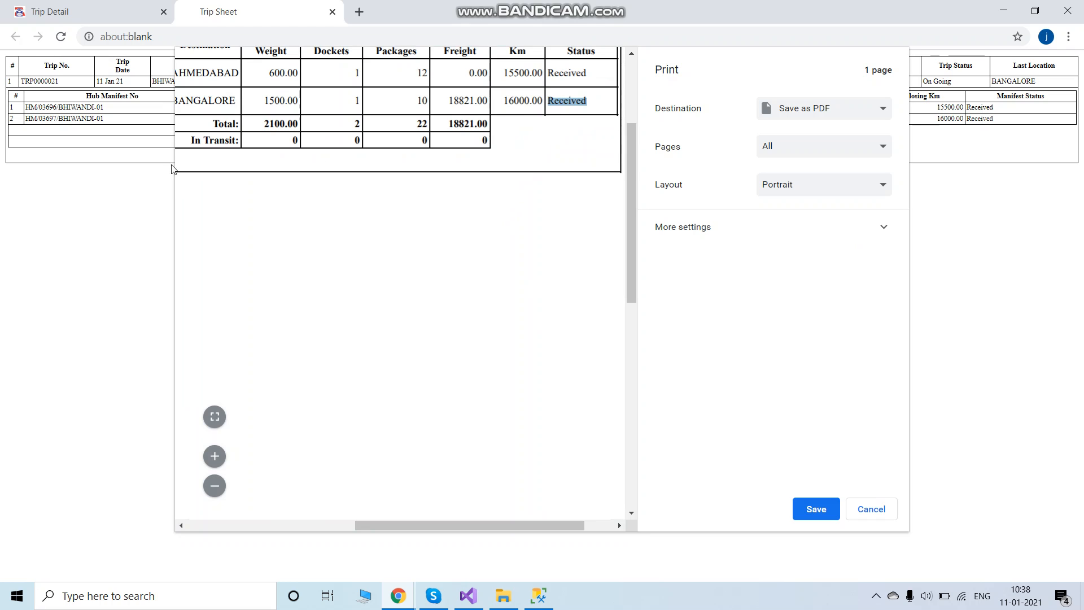
double_click(185, 138)
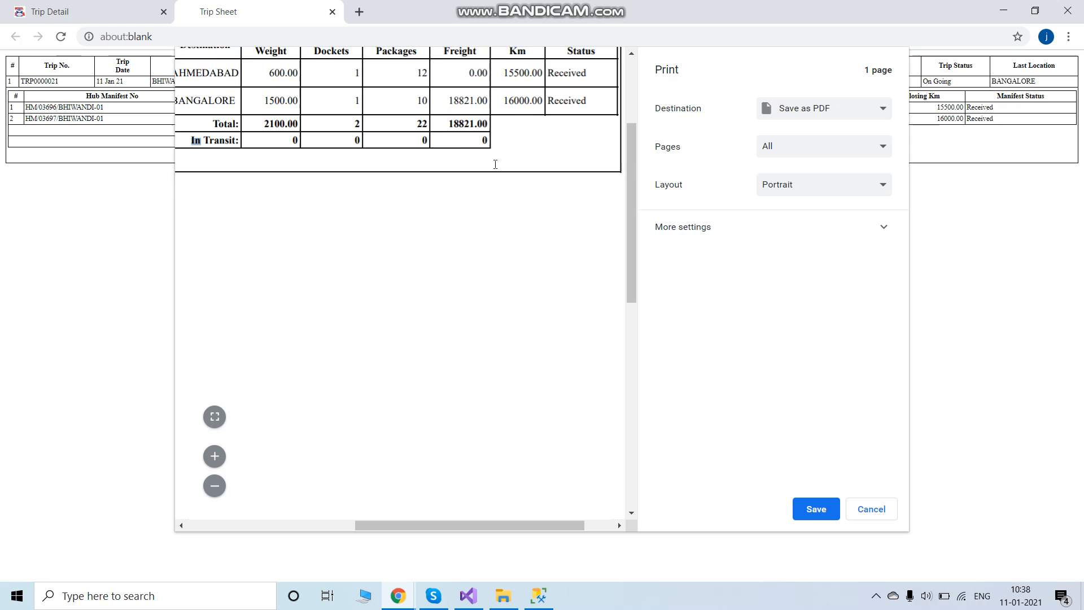
scroll(495, 189, "up", 2)
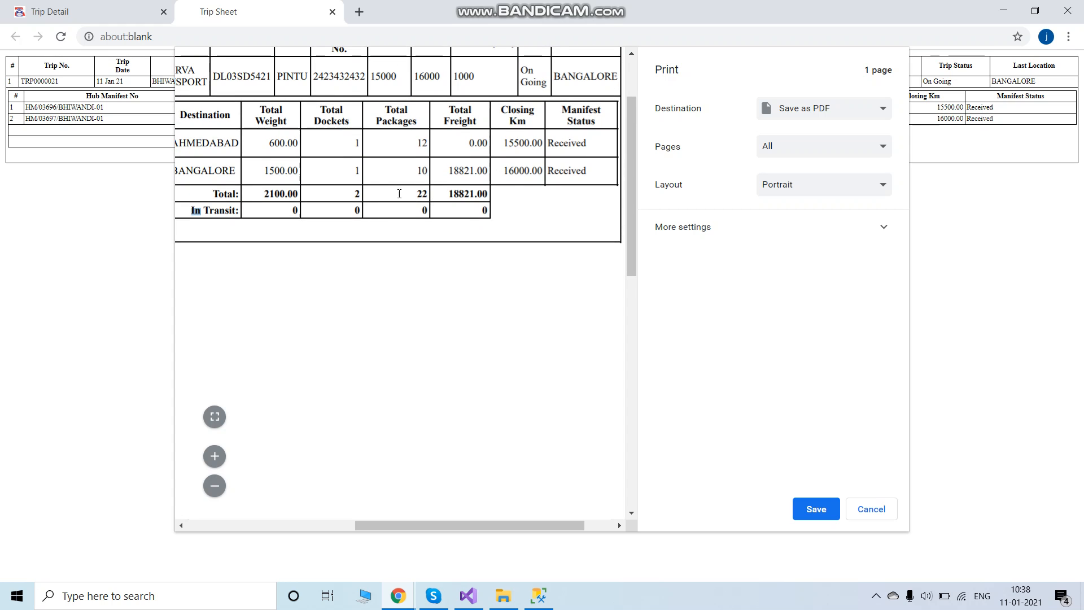
left_click_drag(214, 199, 489, 196)
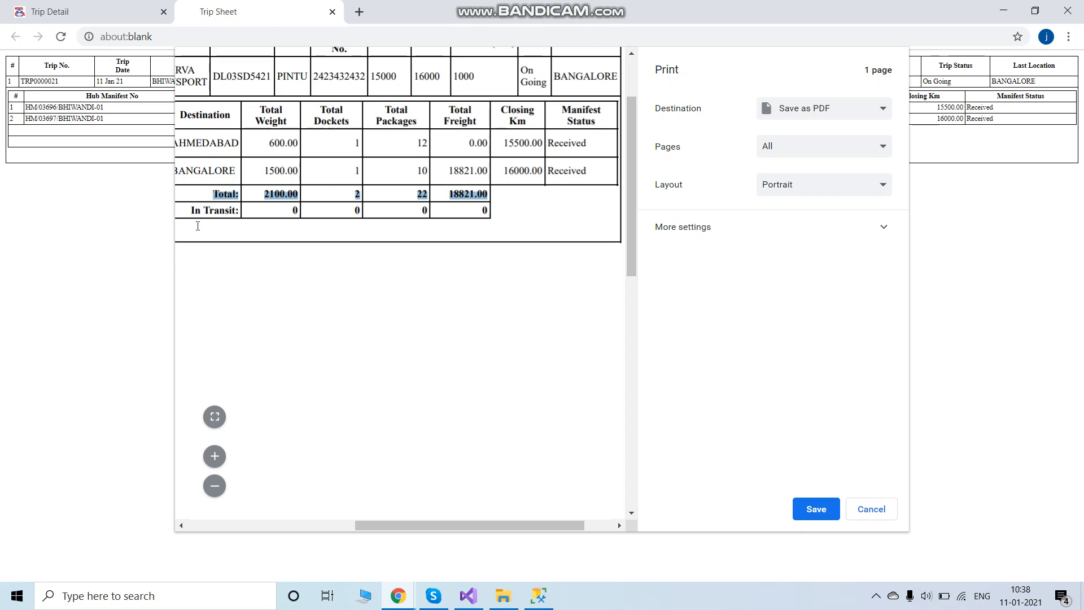
left_click_drag(194, 210, 486, 214)
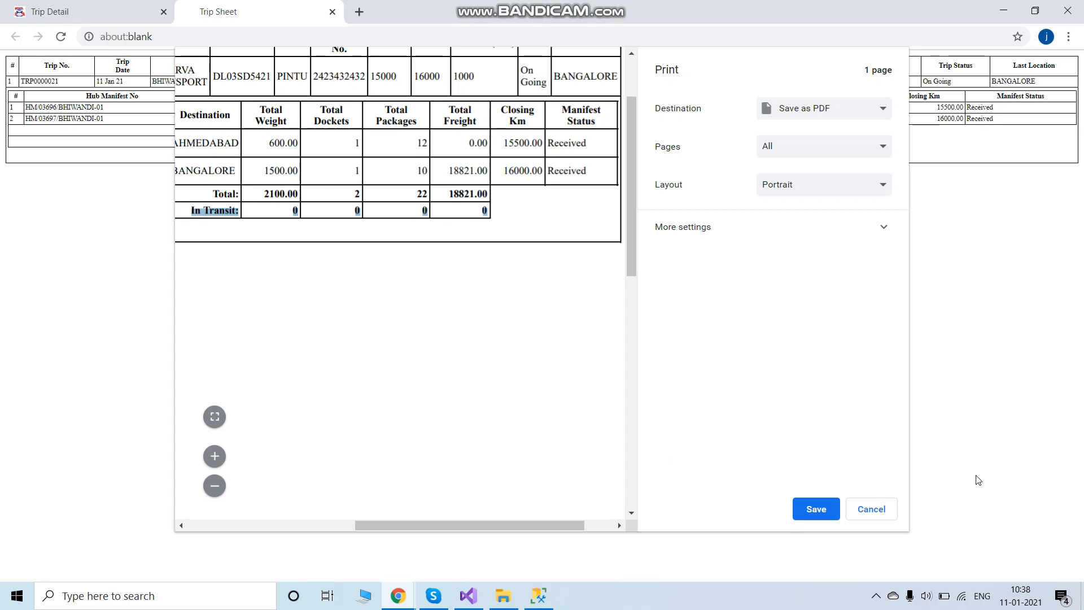
left_click(871, 509)
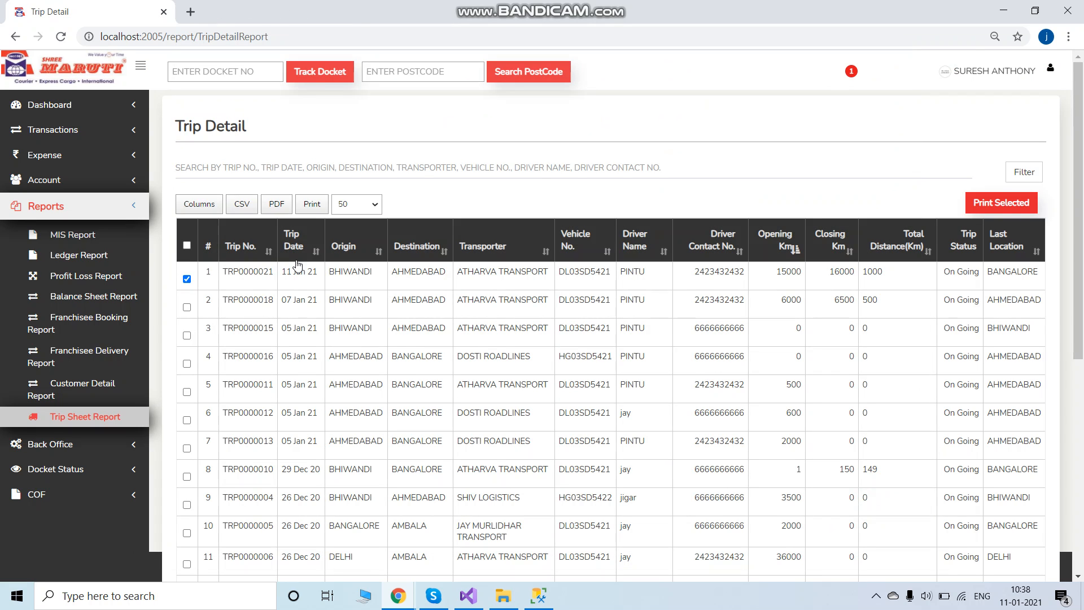
left_click_drag(489, 300, 1082, 286)
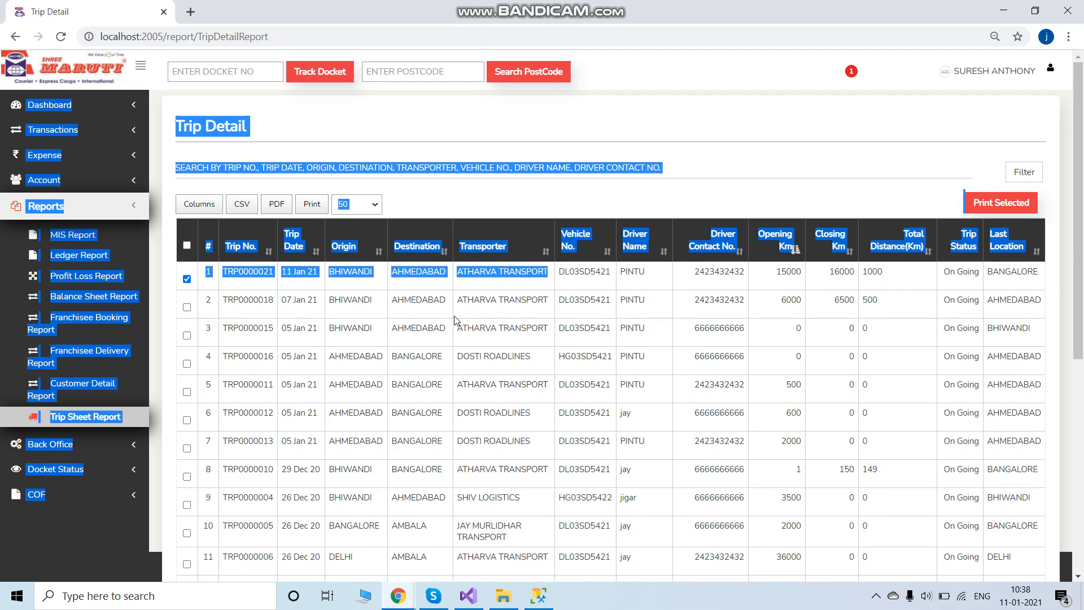
left_click(52, 211)
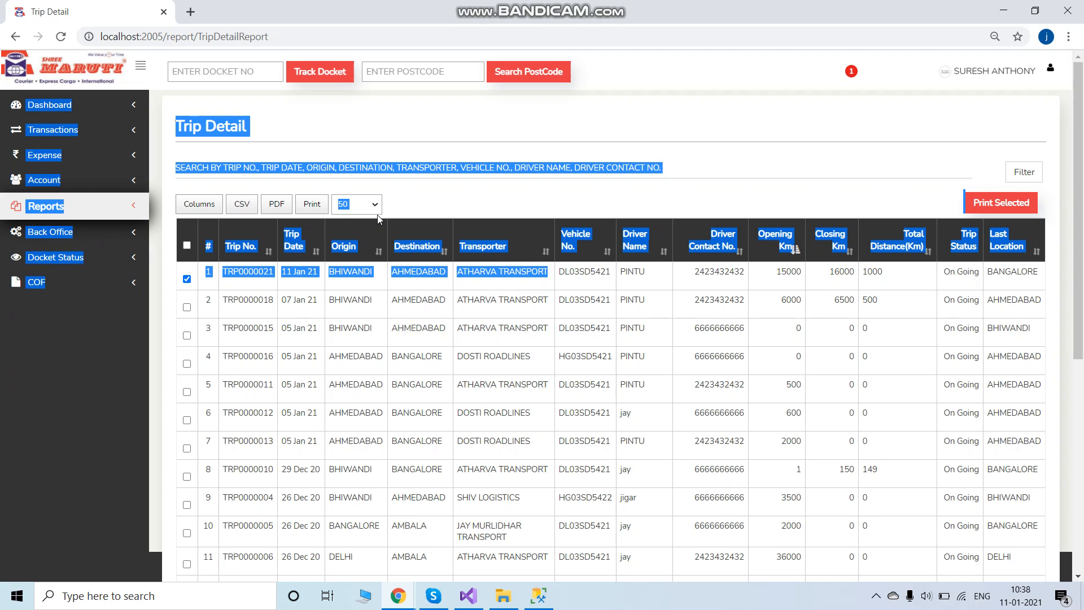
left_click(632, 129)
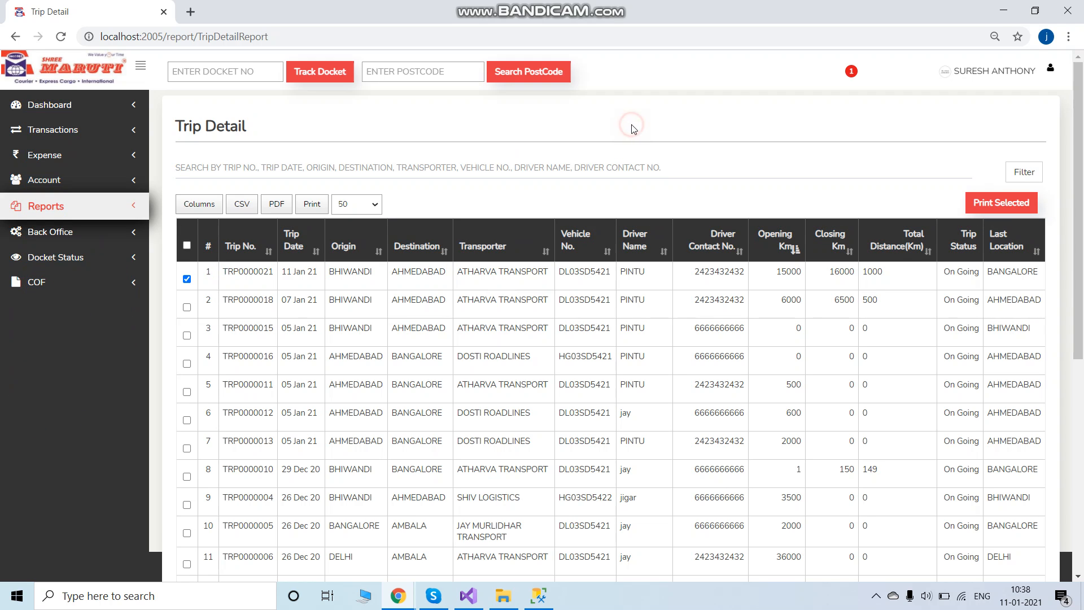